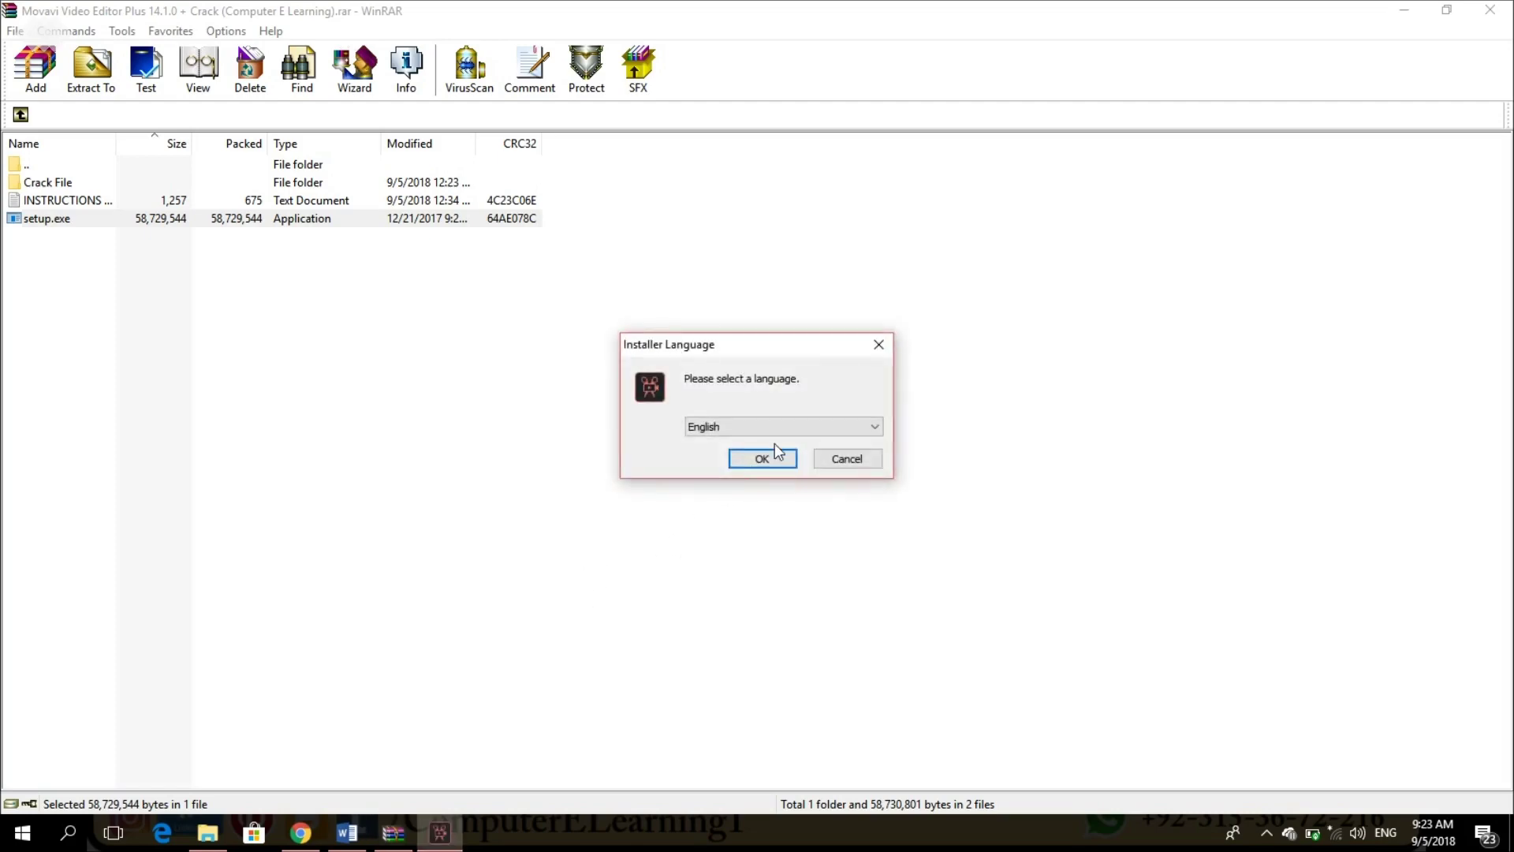
# Start the Movavi Video Editor 14 Plus setup in English and accept the License Agreement
pyautogui.click(767, 456)
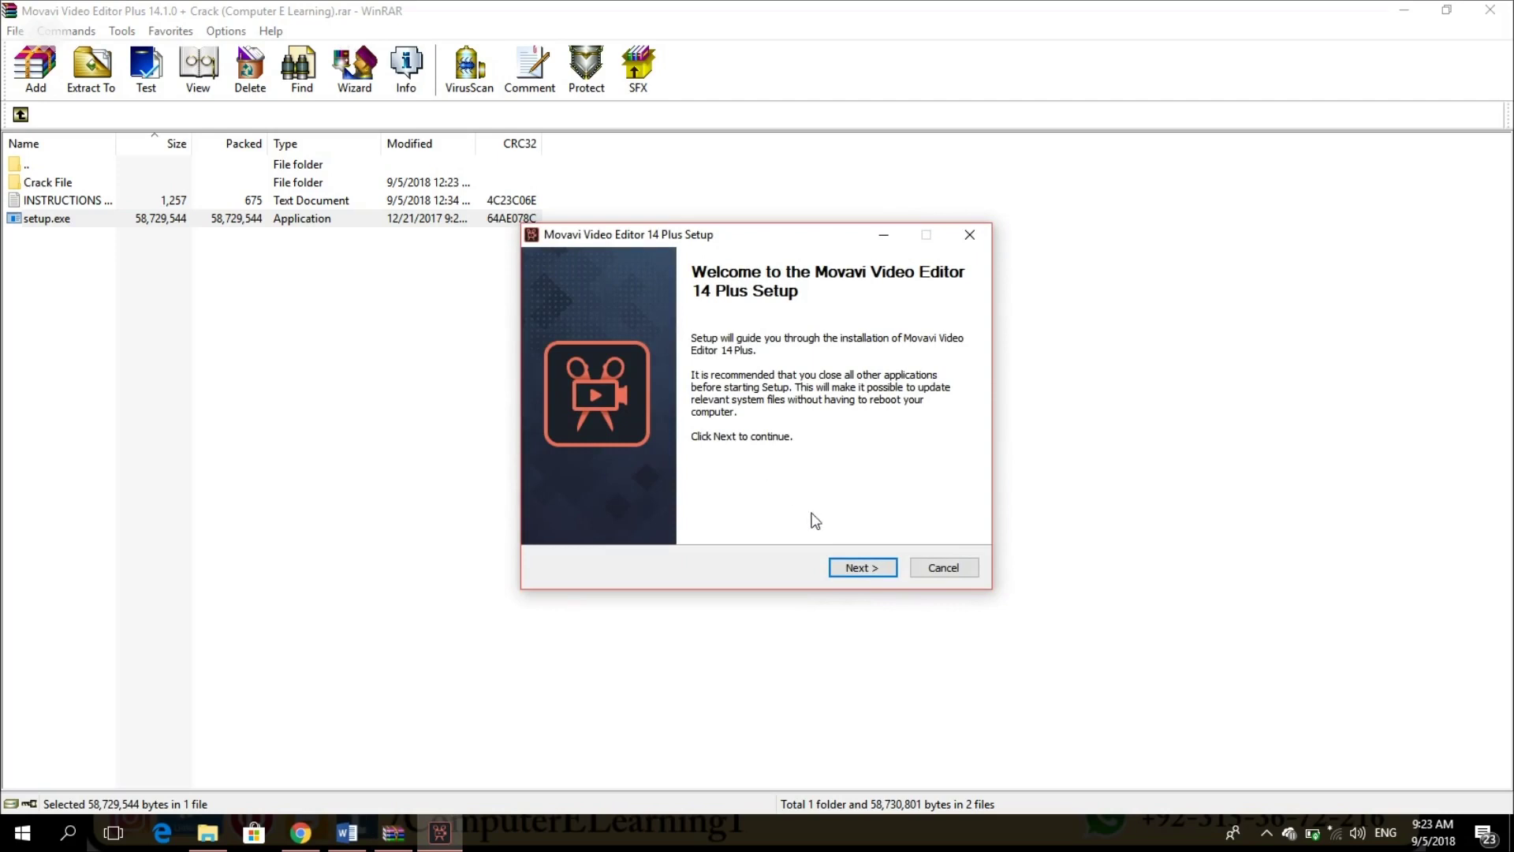
pyautogui.click(862, 569)
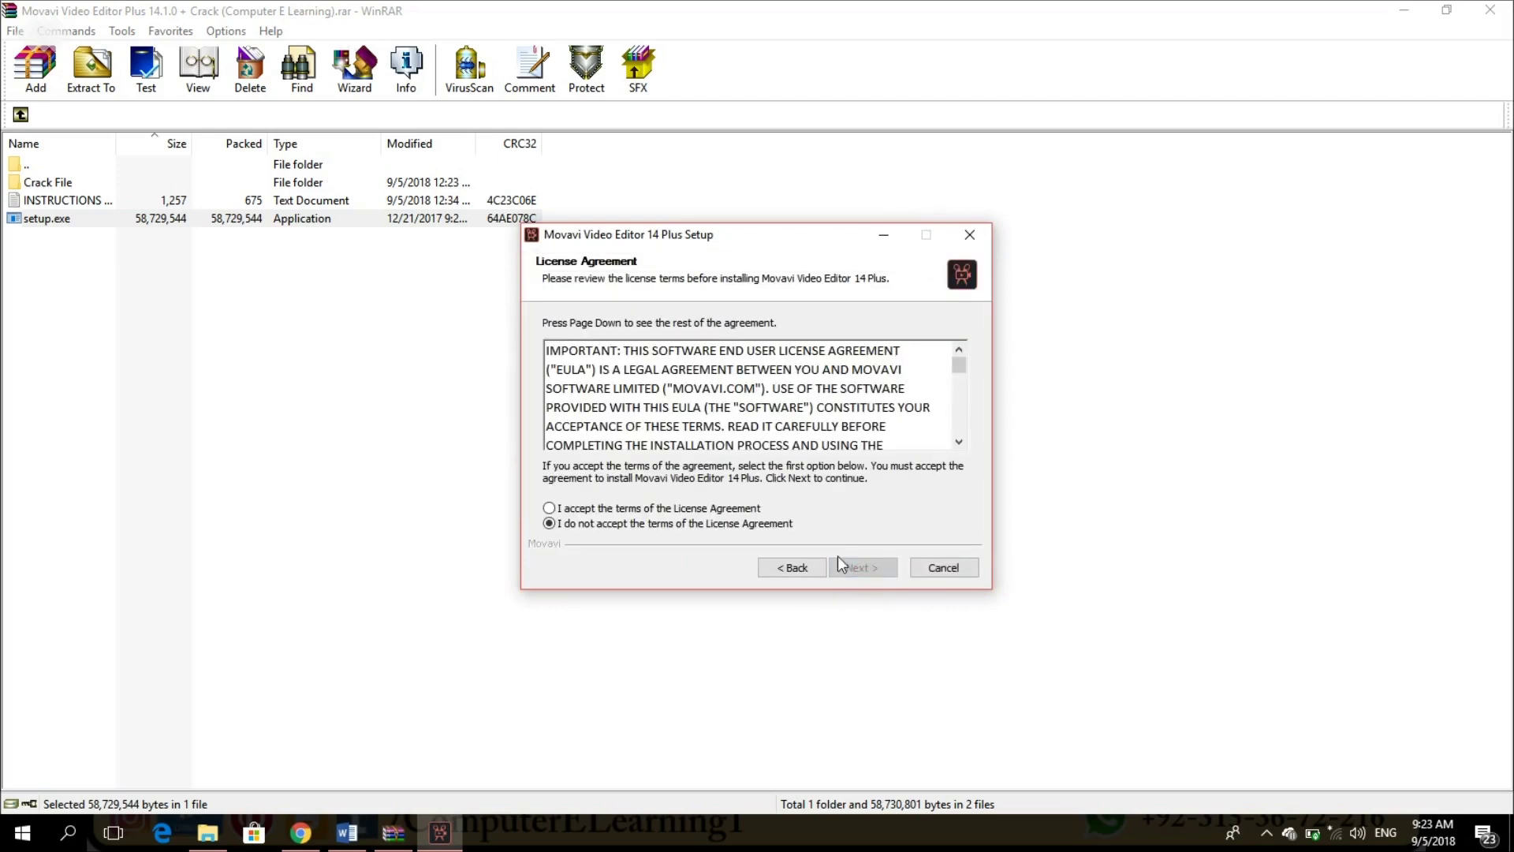
pyautogui.click(550, 509)
pyautogui.click(849, 567)
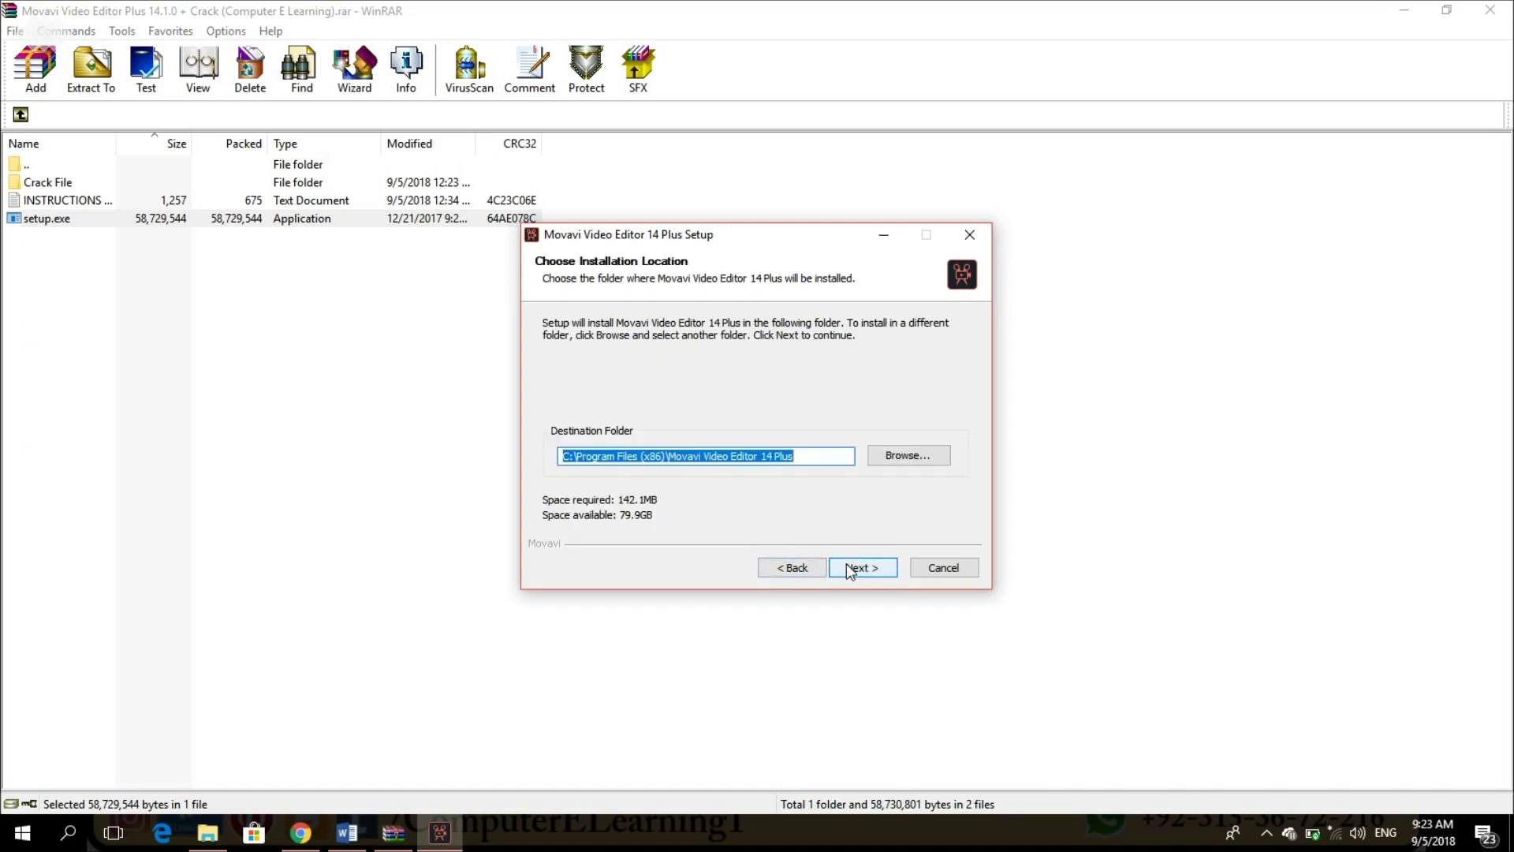
# Install into C:\Program Files (x86)\Movavi Video Editor 14 Plus and finish the setup without running the program
pyautogui.click(804, 462)
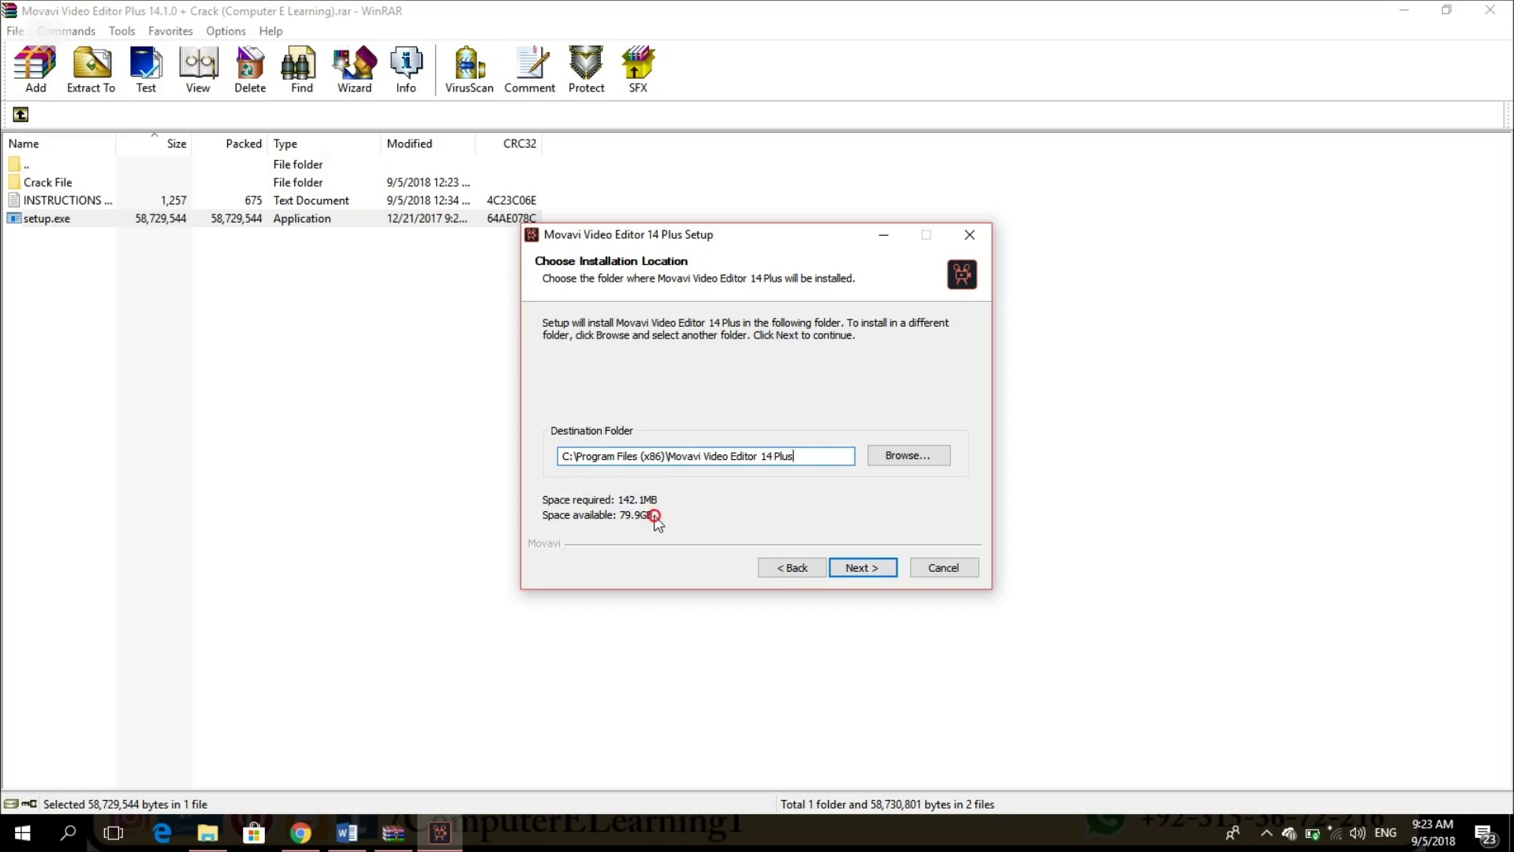
pyautogui.click(862, 567)
pyautogui.click(861, 567)
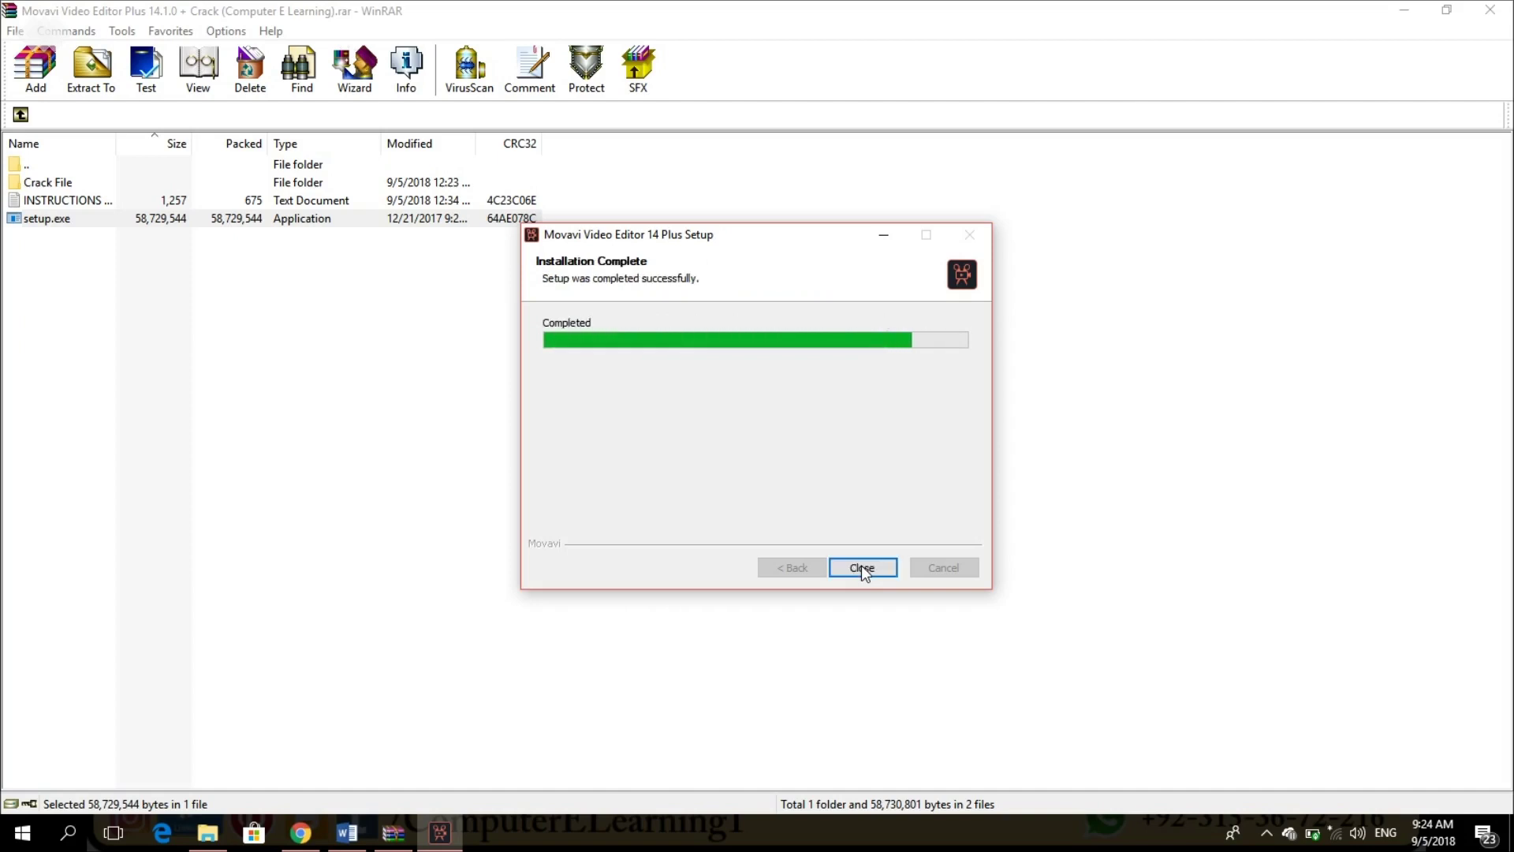
pyautogui.click(861, 567)
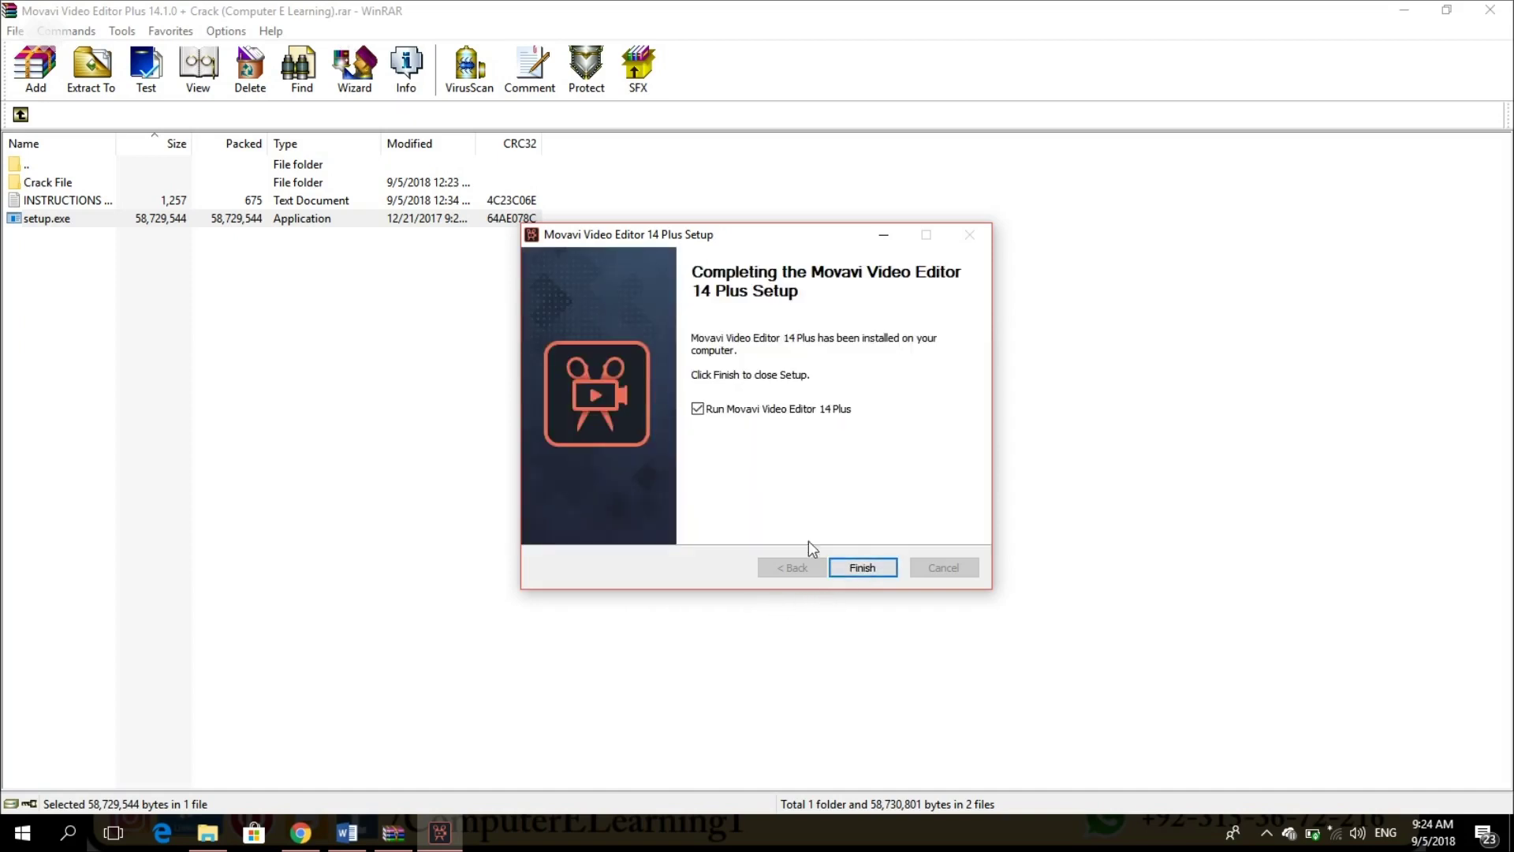
pyautogui.click(798, 417)
pyautogui.click(862, 569)
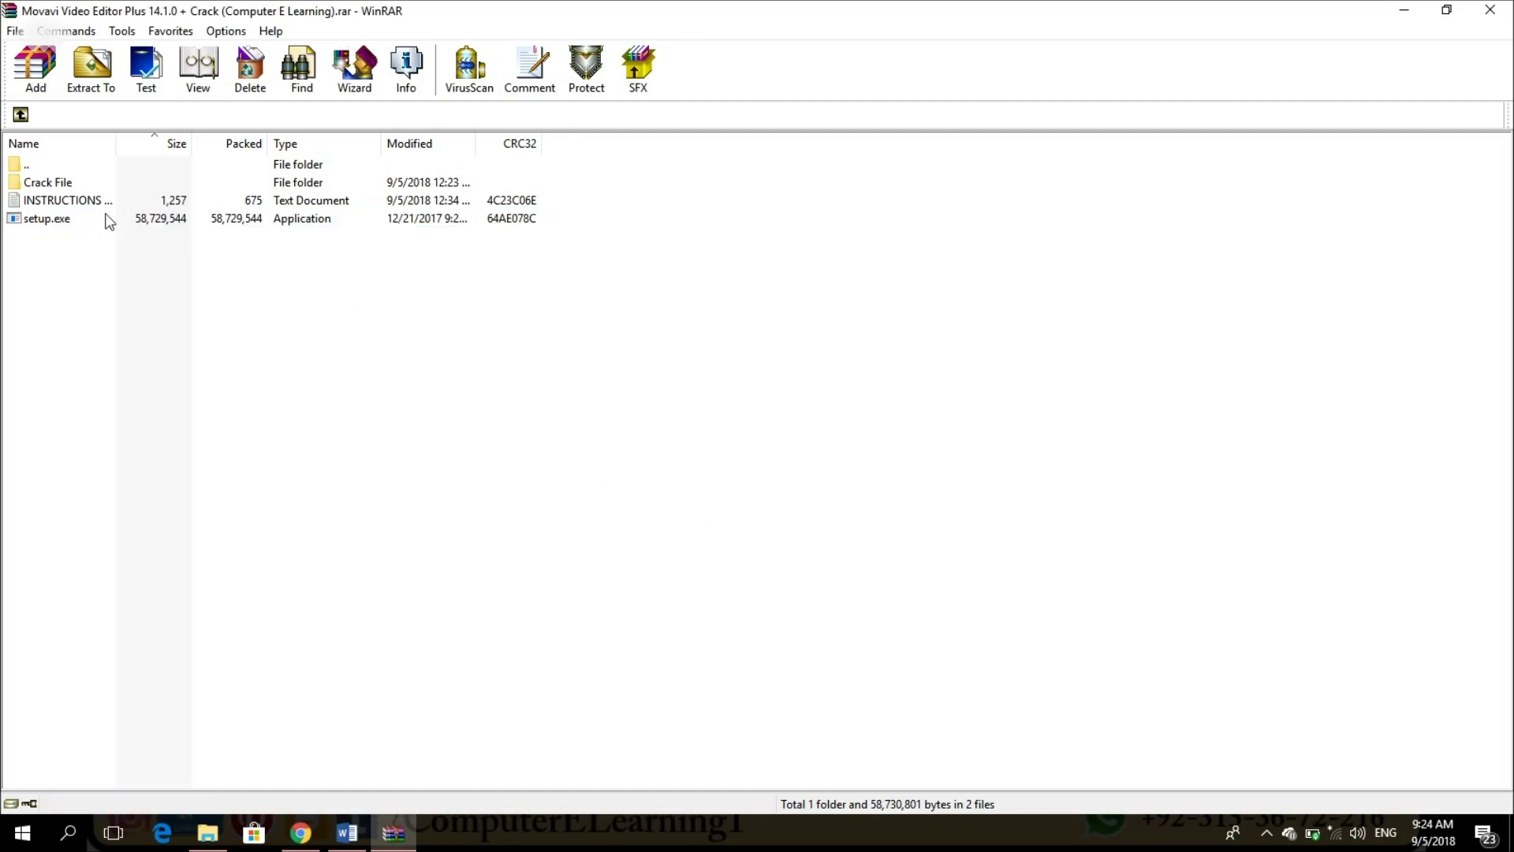
# Copy CoreApp.dll from the archive's Crack File folder and show the desktop
pyautogui.click(74, 183)
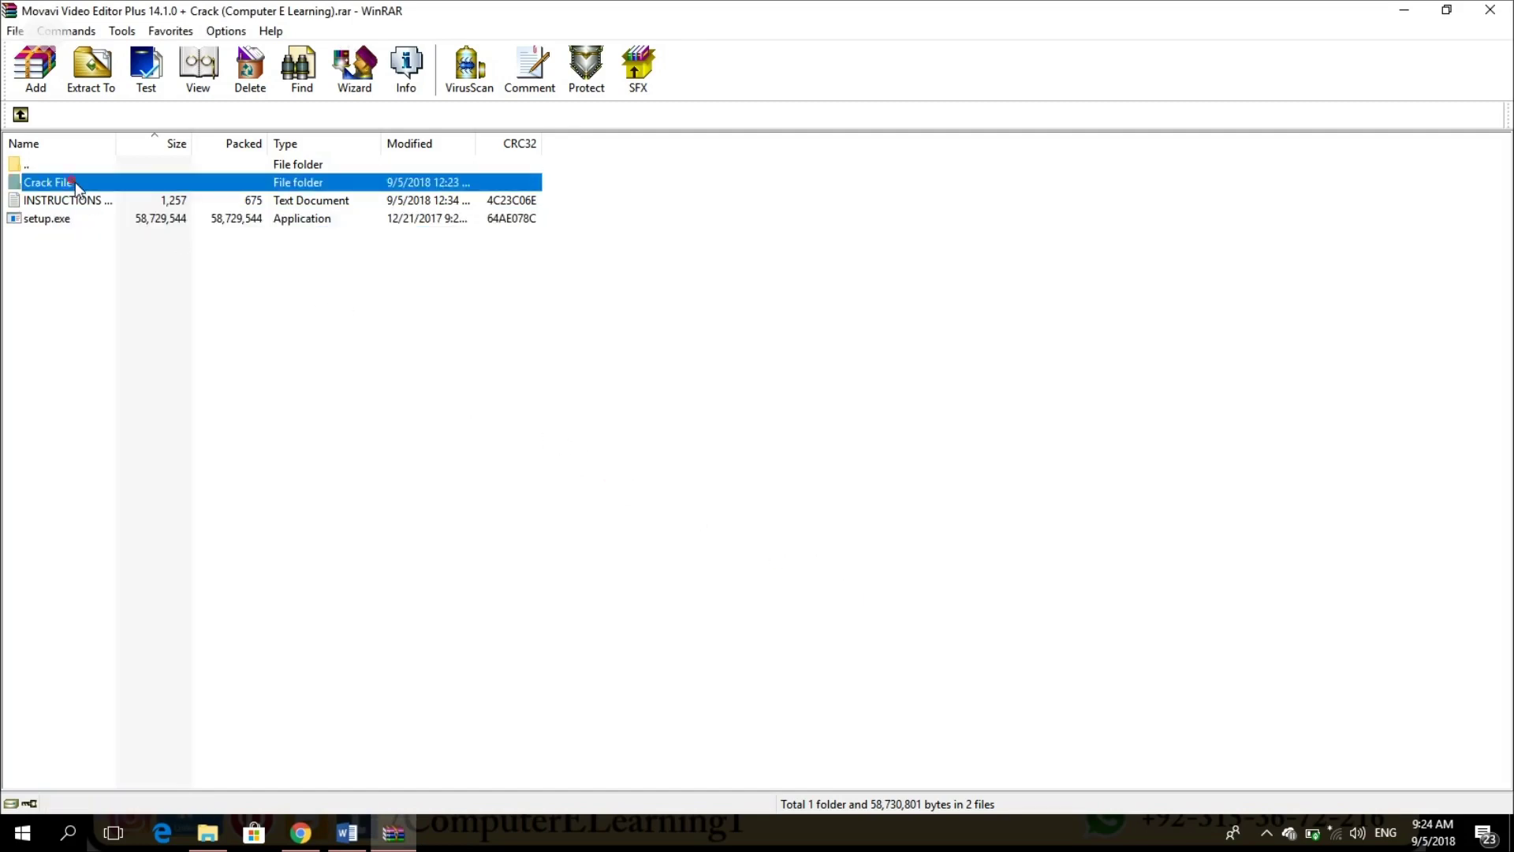
pyautogui.doubleClick(117, 188)
pyautogui.click(118, 186)
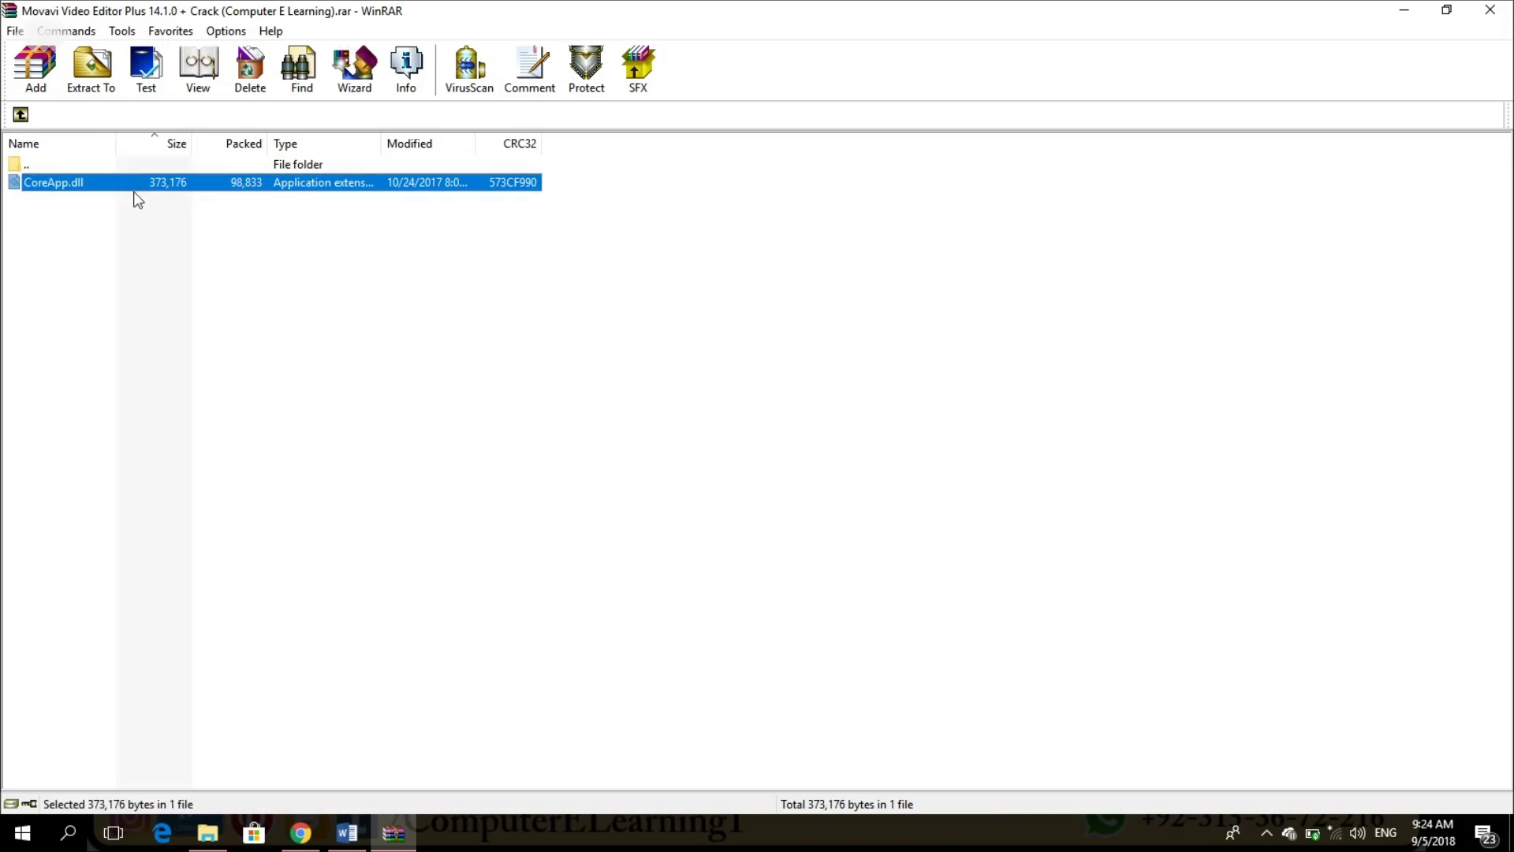
pyautogui.press('super+d')
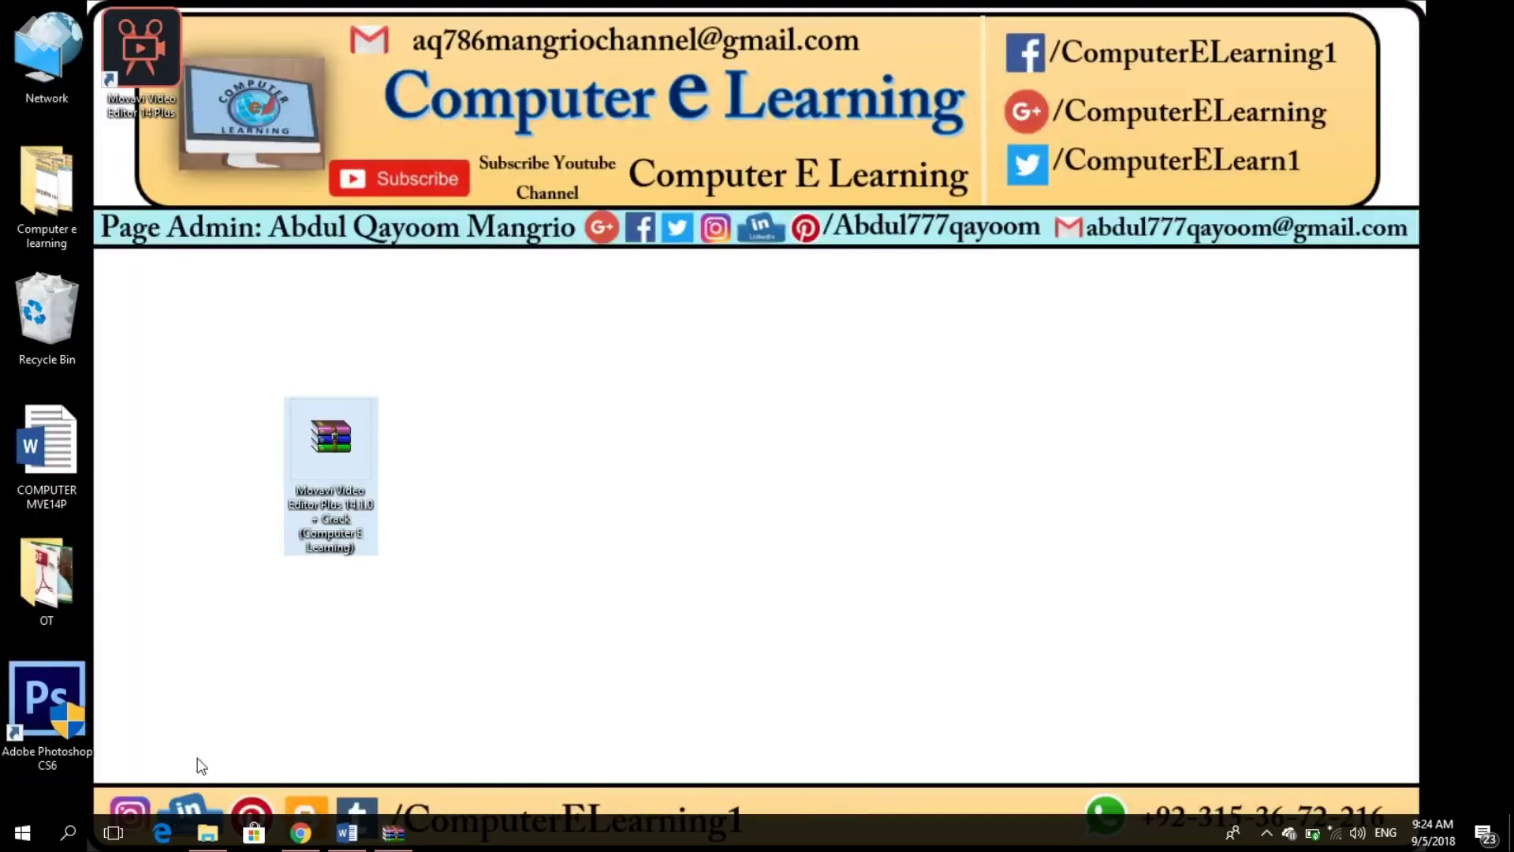
# Open the Movavi Video Editor 14 Plus folder in Program Files (x86) on Local Disk (C:) in File Explorer
pyautogui.click(207, 833)
pyautogui.click(79, 431)
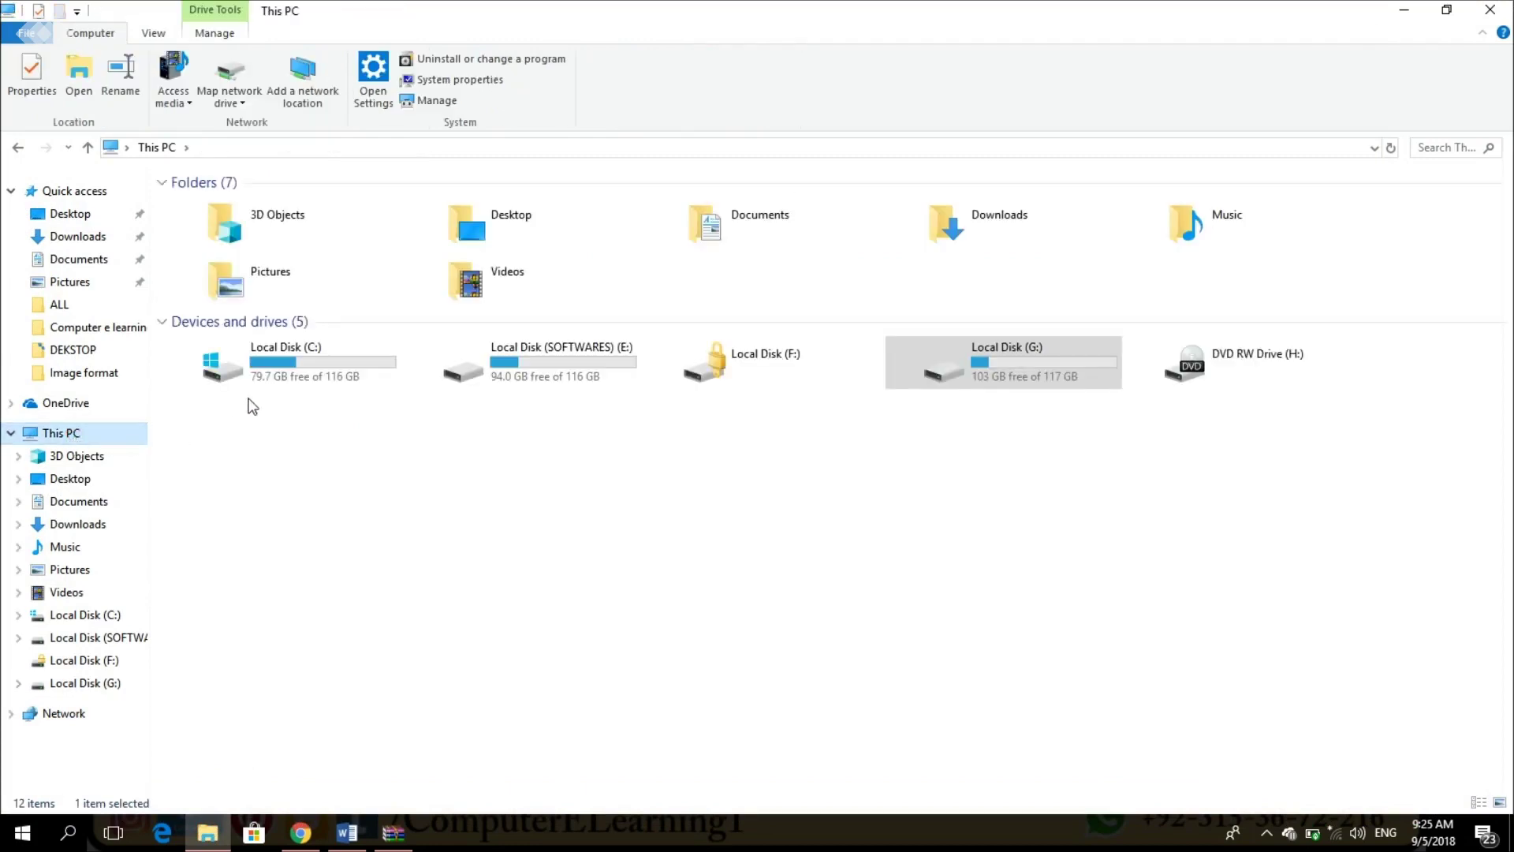
pyautogui.click(347, 371)
pyautogui.doubleClick(348, 372)
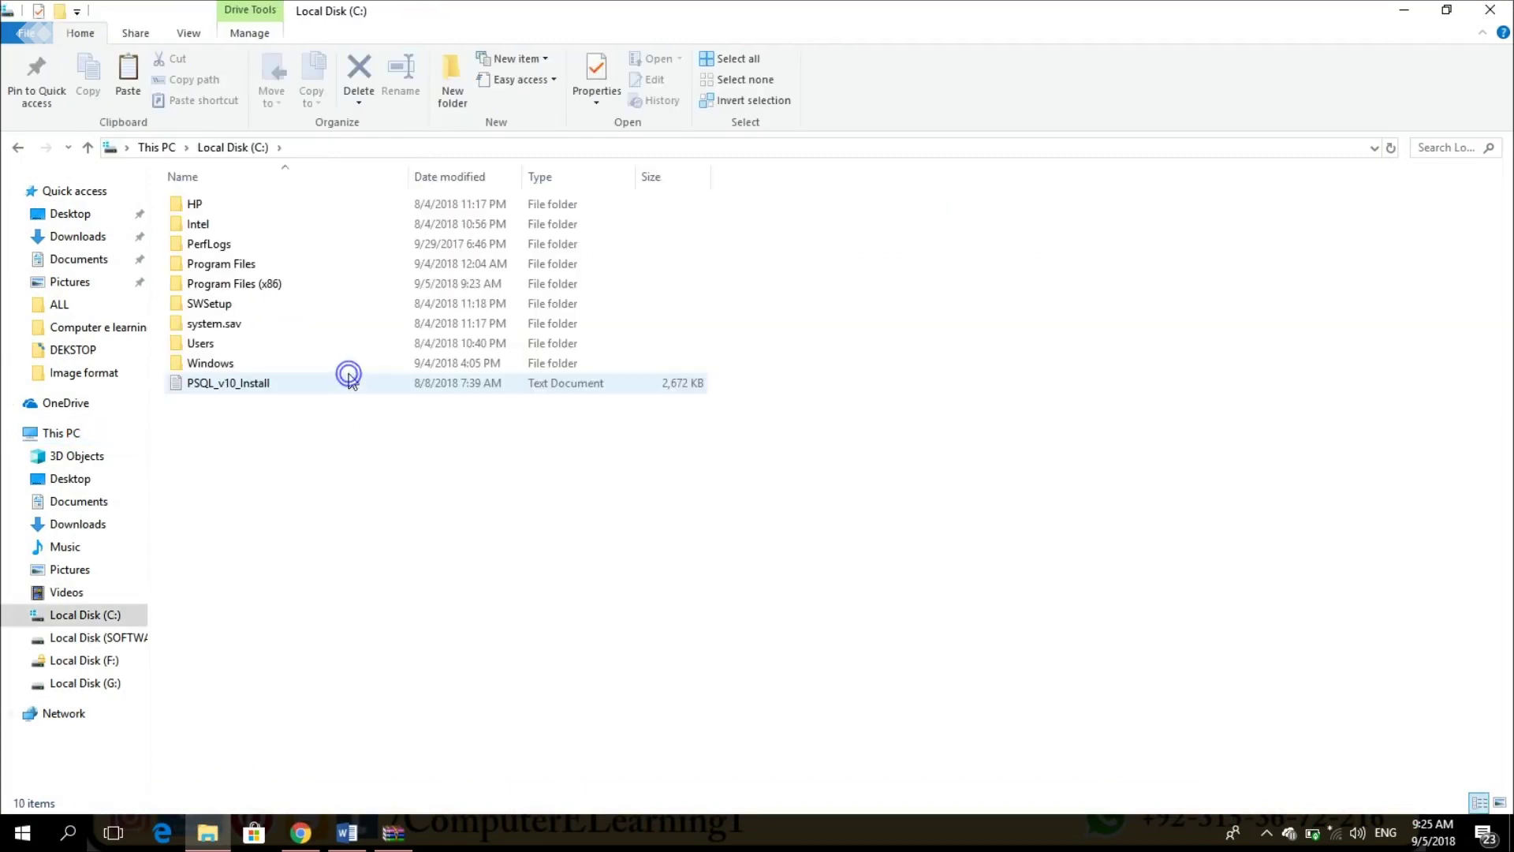
pyautogui.click(309, 284)
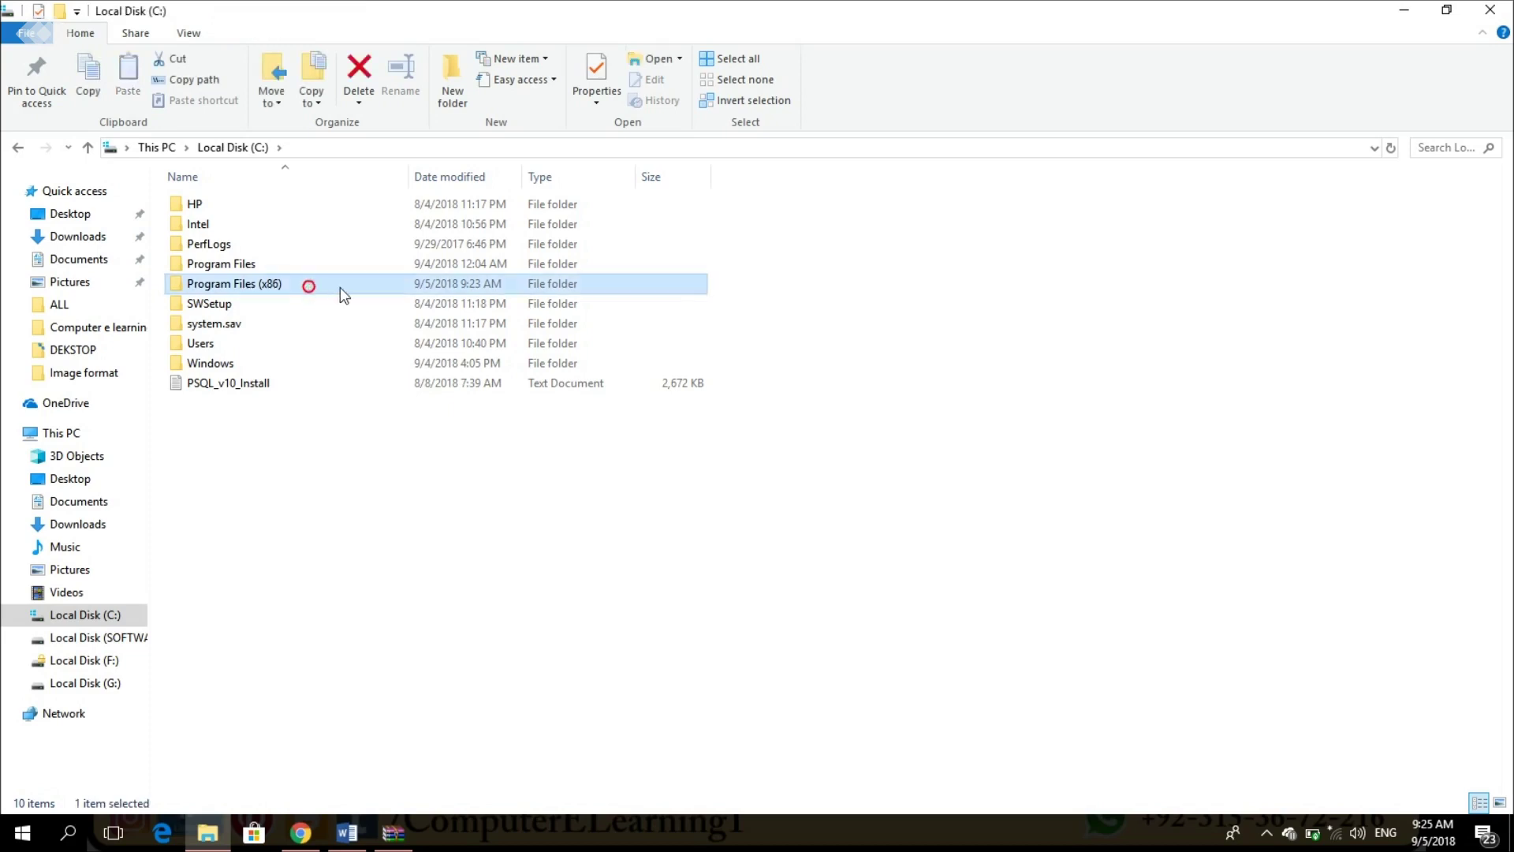
pyautogui.doubleClick(339, 287)
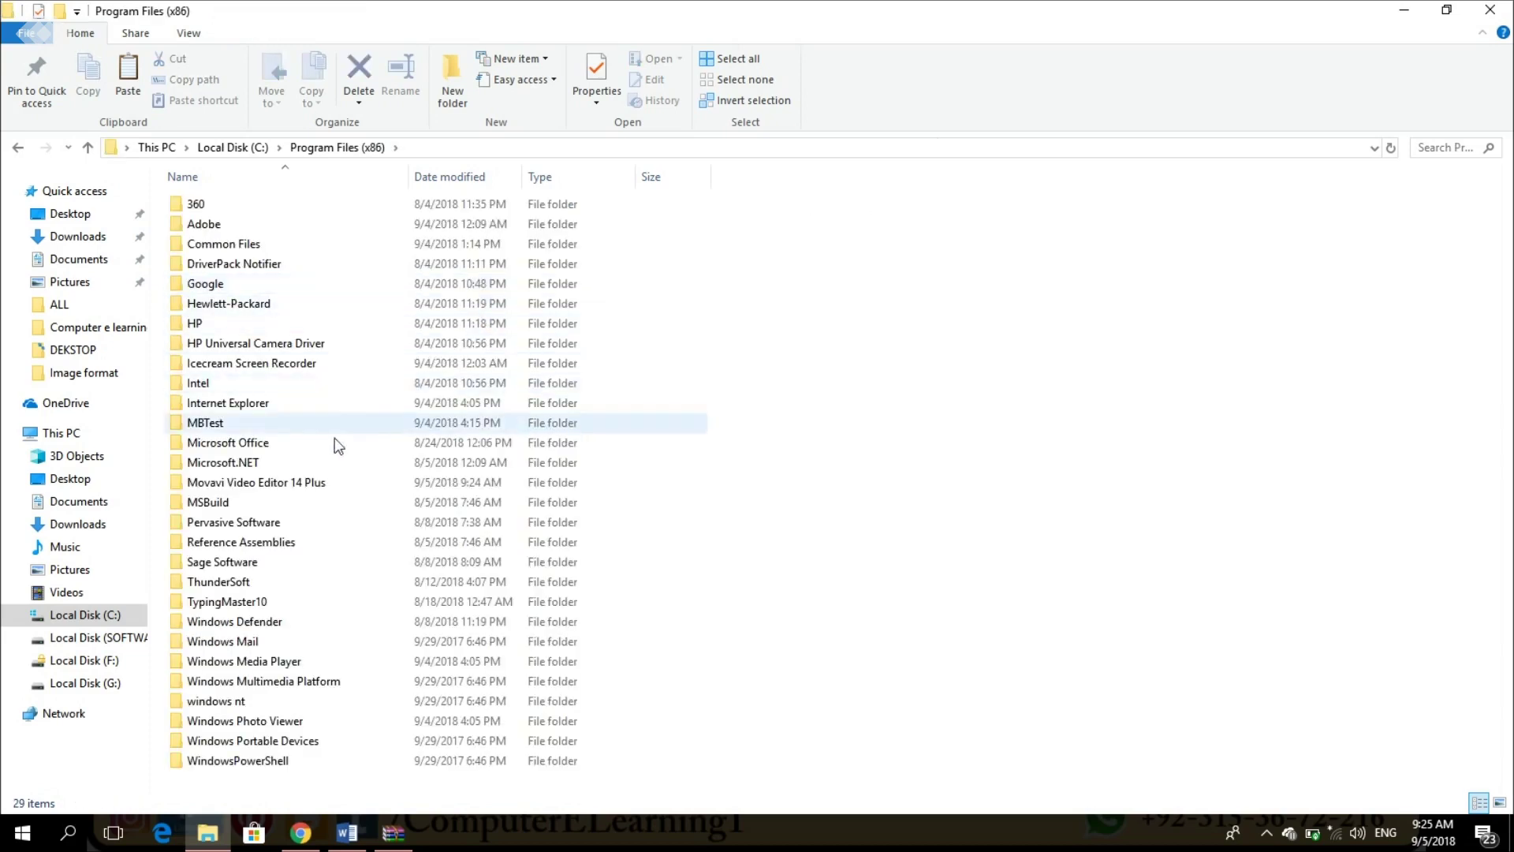
pyautogui.click(288, 486)
pyautogui.doubleClick(338, 485)
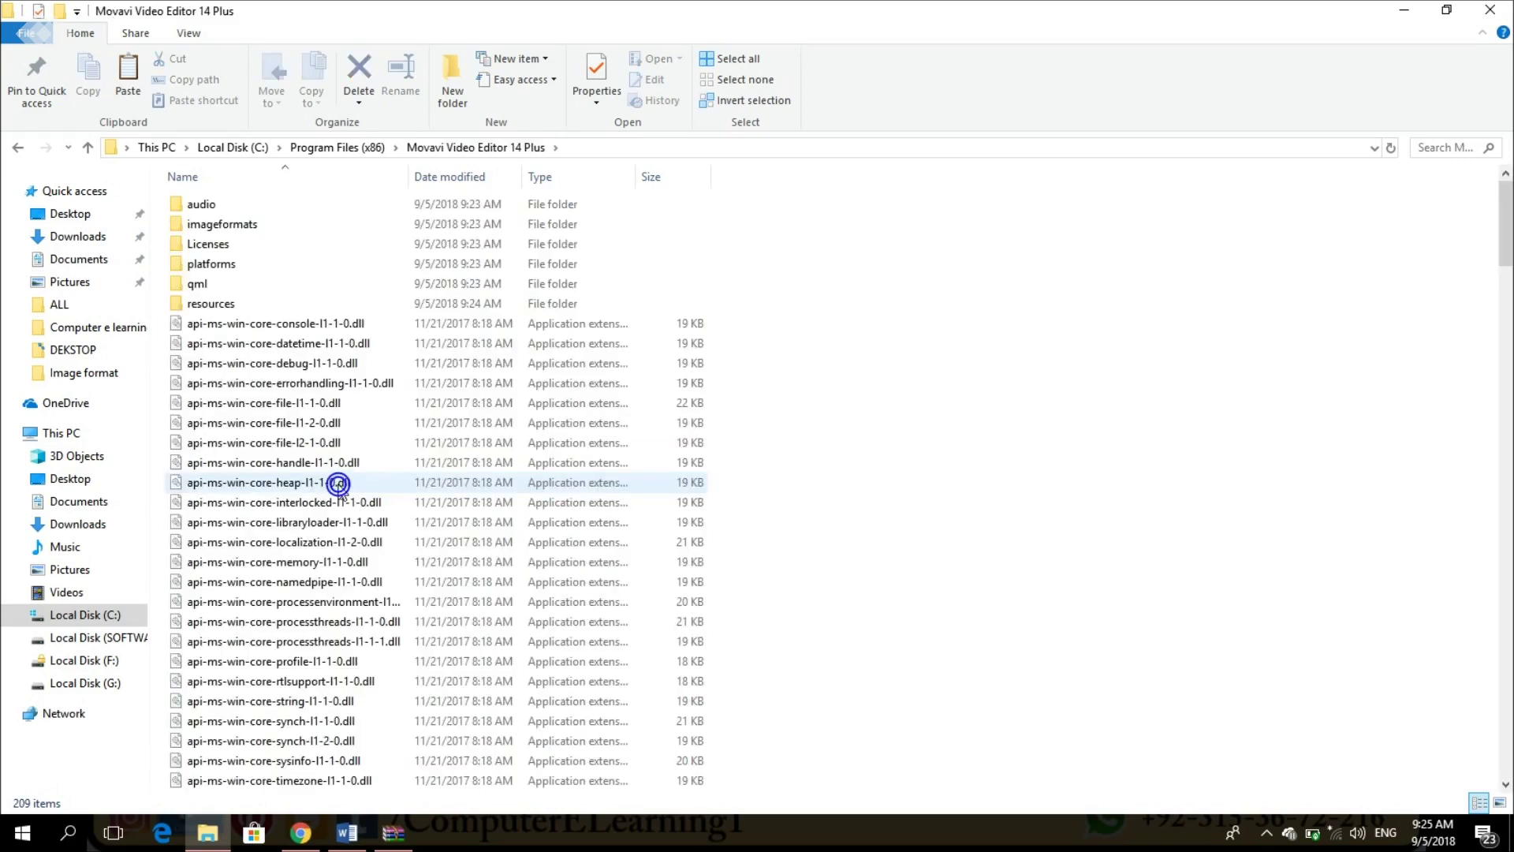
# Paste CoreApp.dll into the program folder, replacing the existing file with administrator permission
pyautogui.rightClick(931, 460)
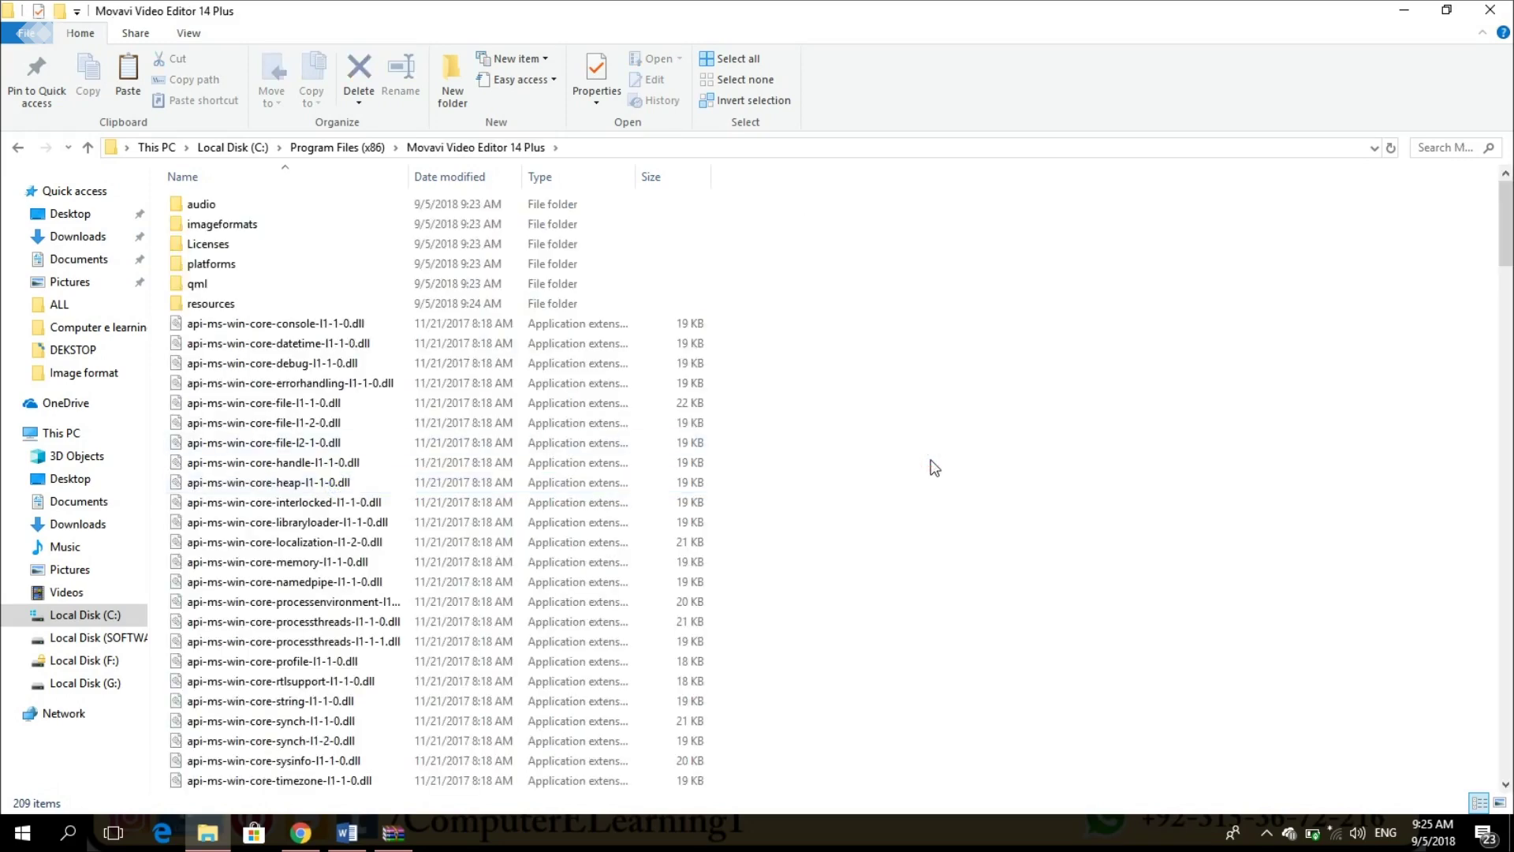
pyautogui.click(1018, 590)
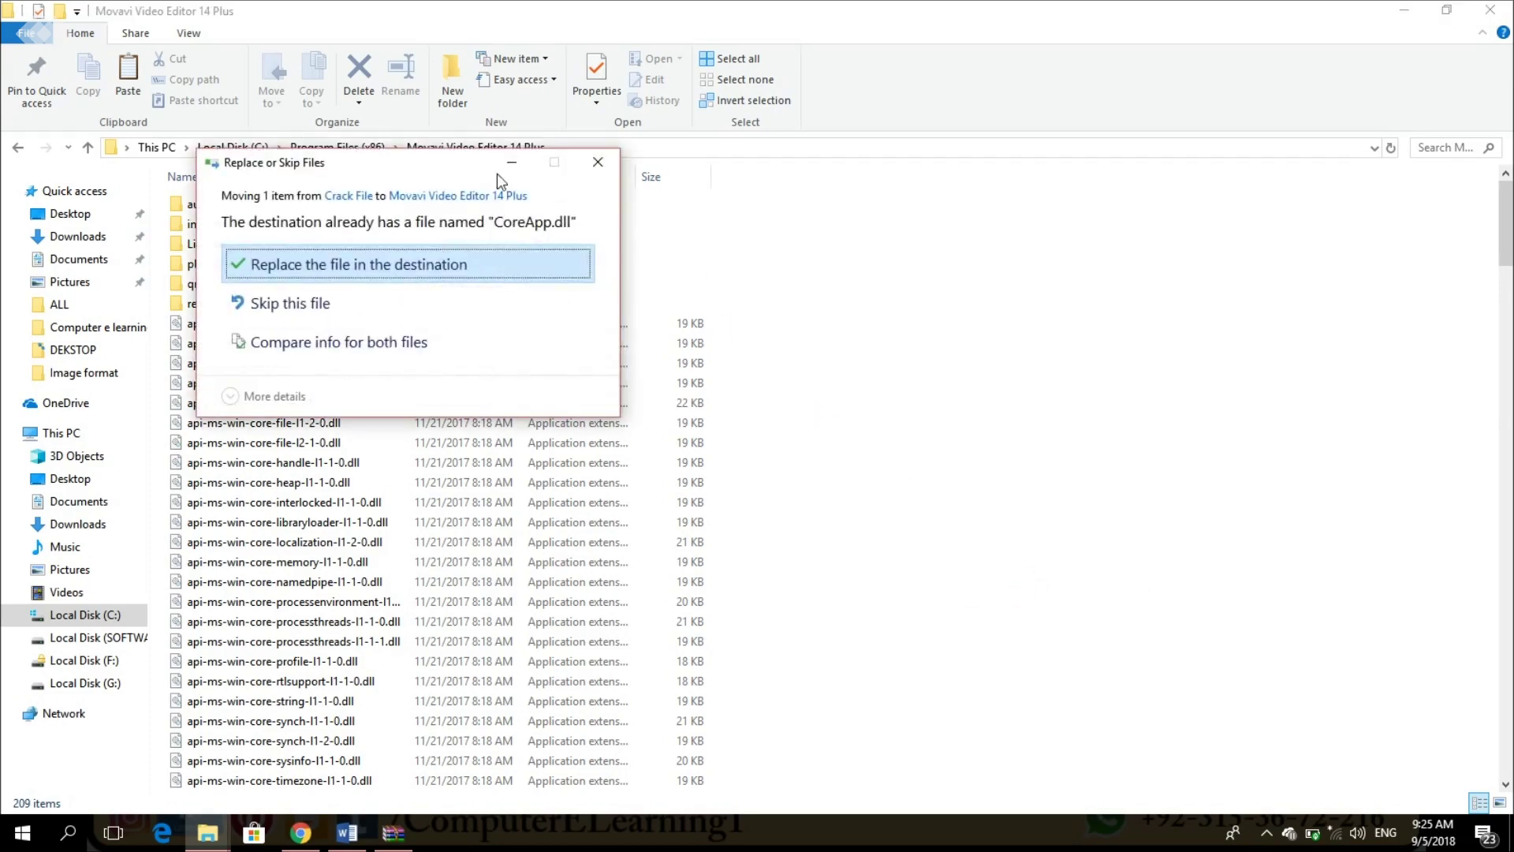
pyautogui.moveTo(497, 164); pyautogui.dragTo(1042, 165)
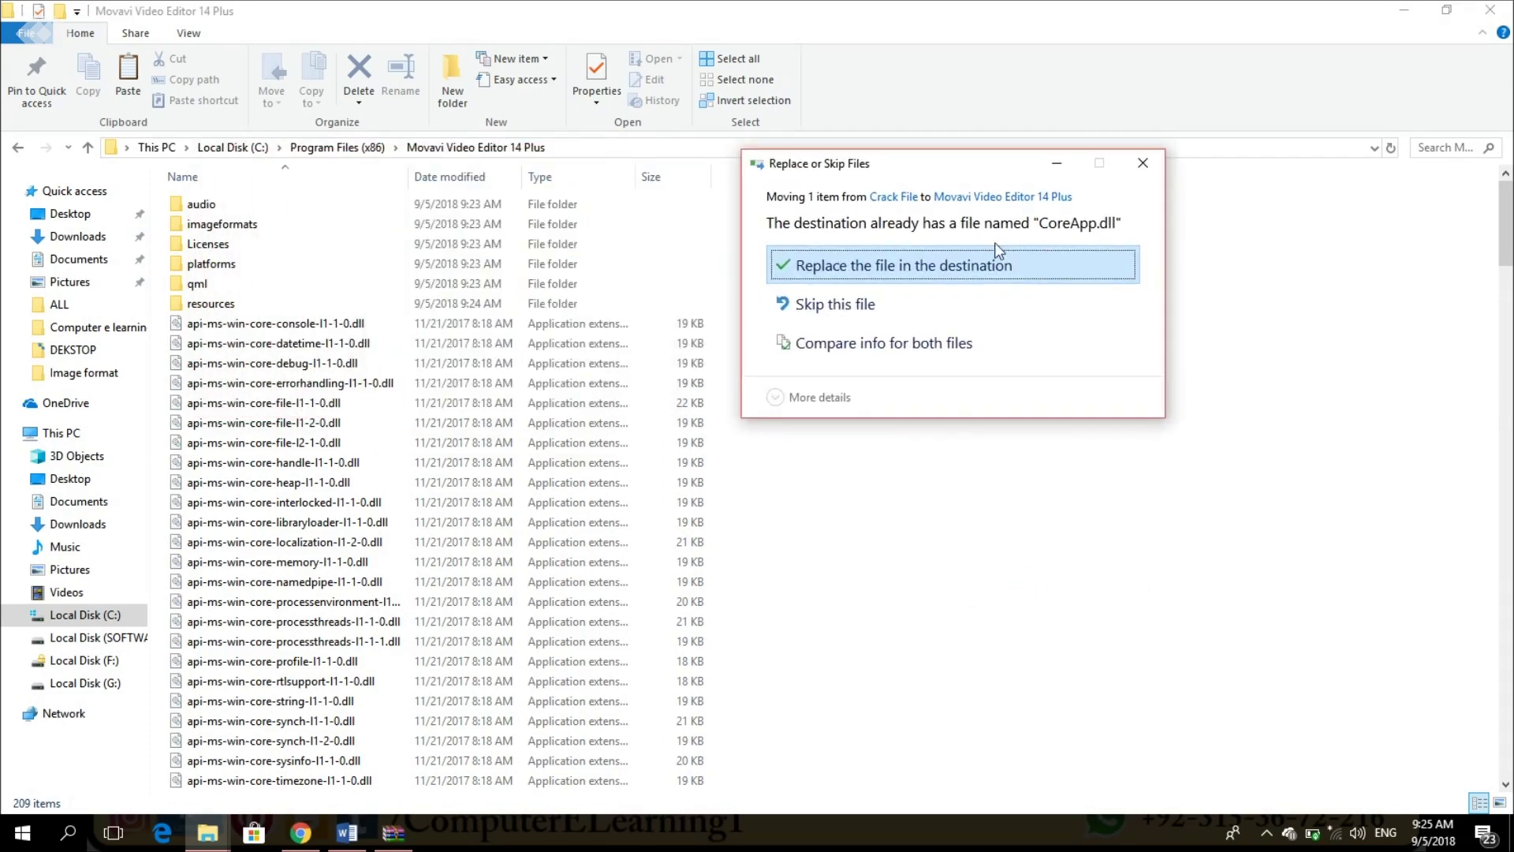
pyautogui.click(1034, 269)
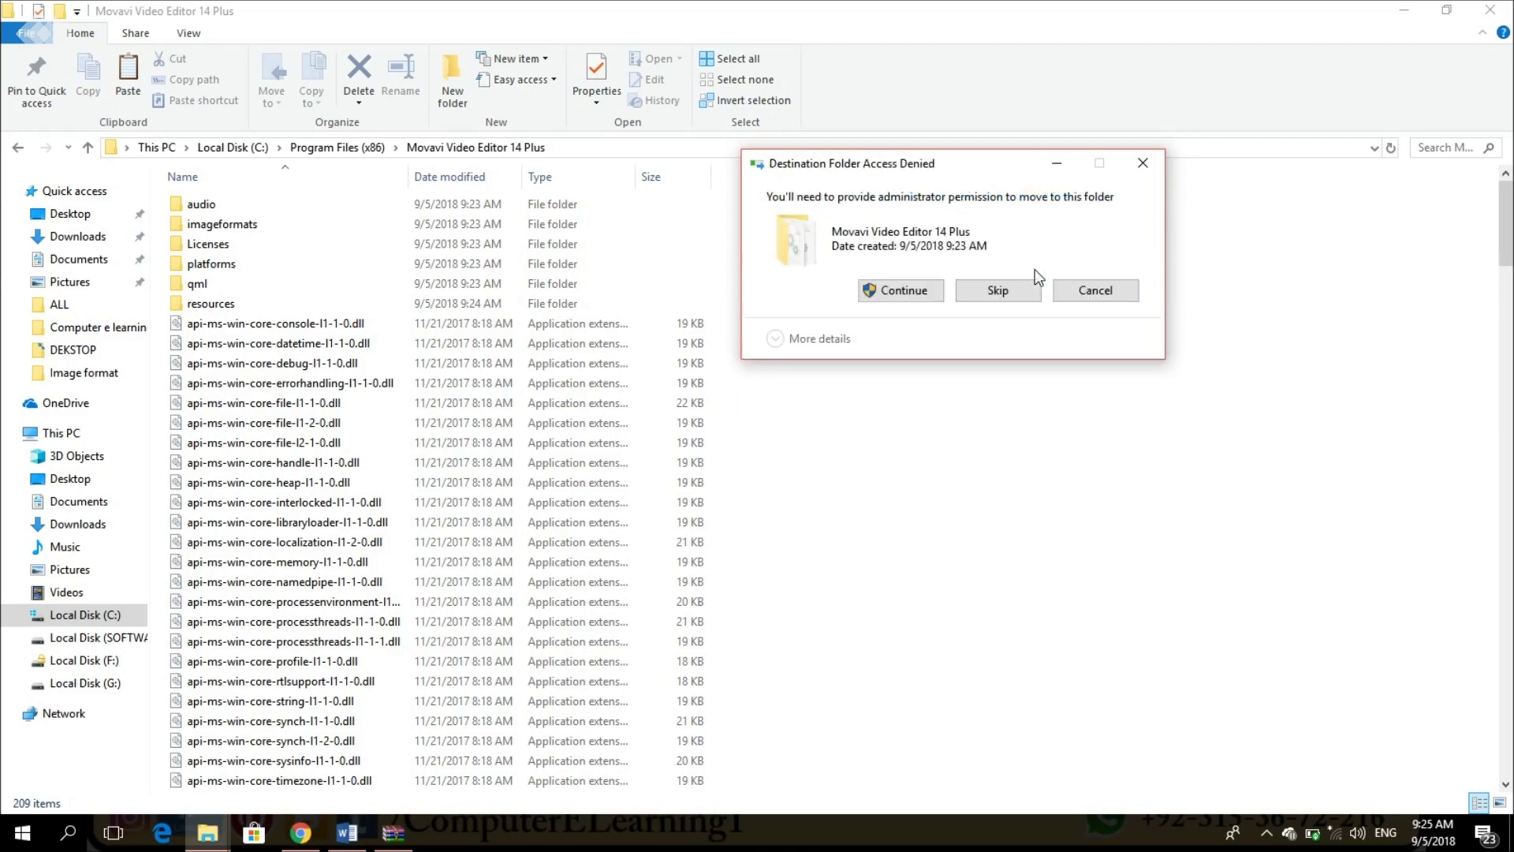
pyautogui.click(895, 291)
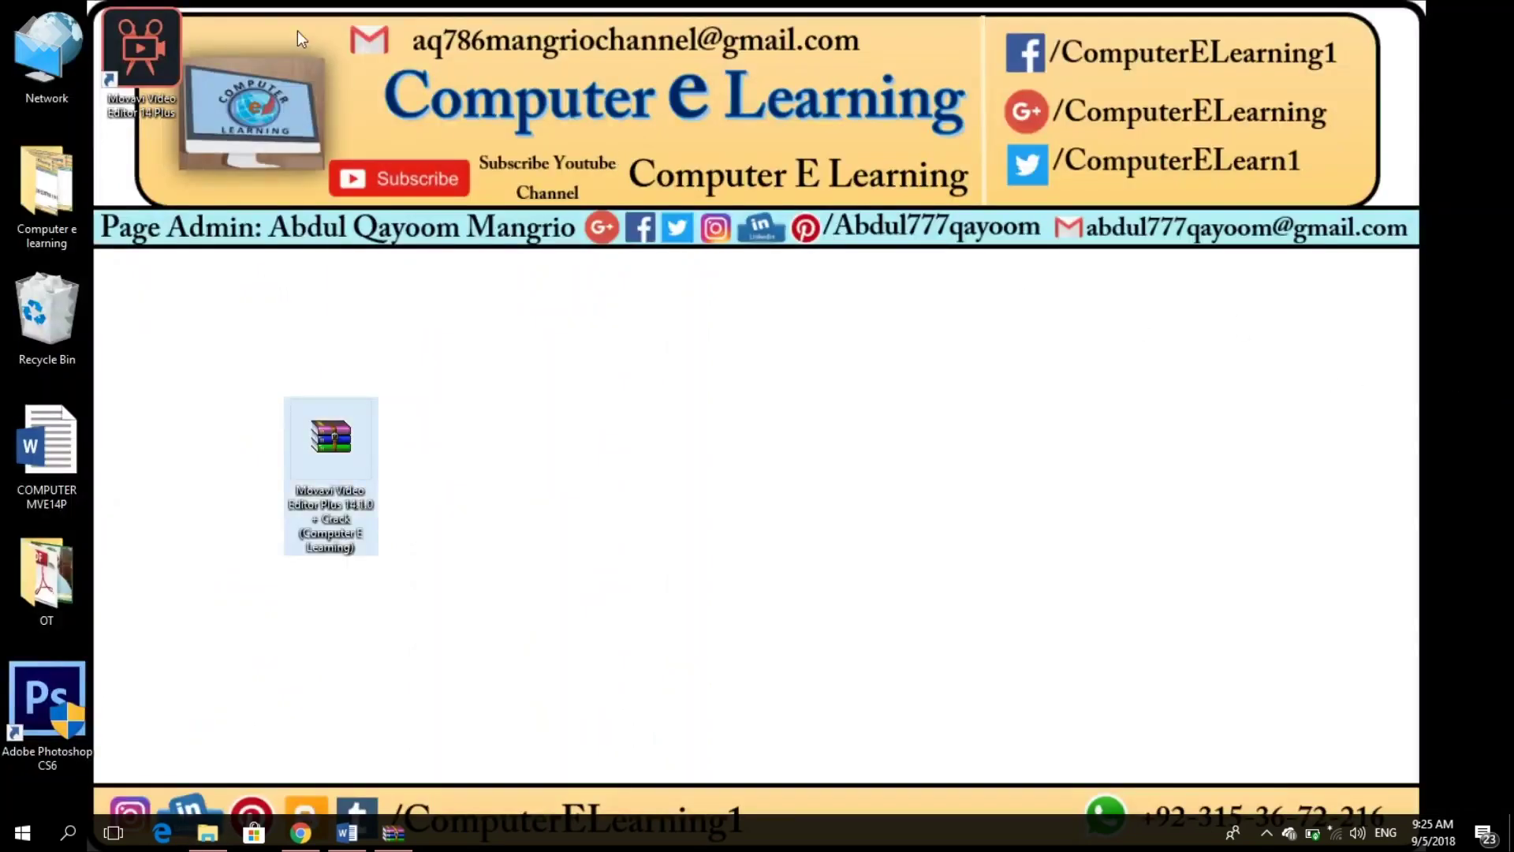
# Move the Movavi Video Editor 14 Plus shortcut beside the archive on the desktop and launch the program
pyautogui.moveTo(154, 47); pyautogui.dragTo(627, 446)
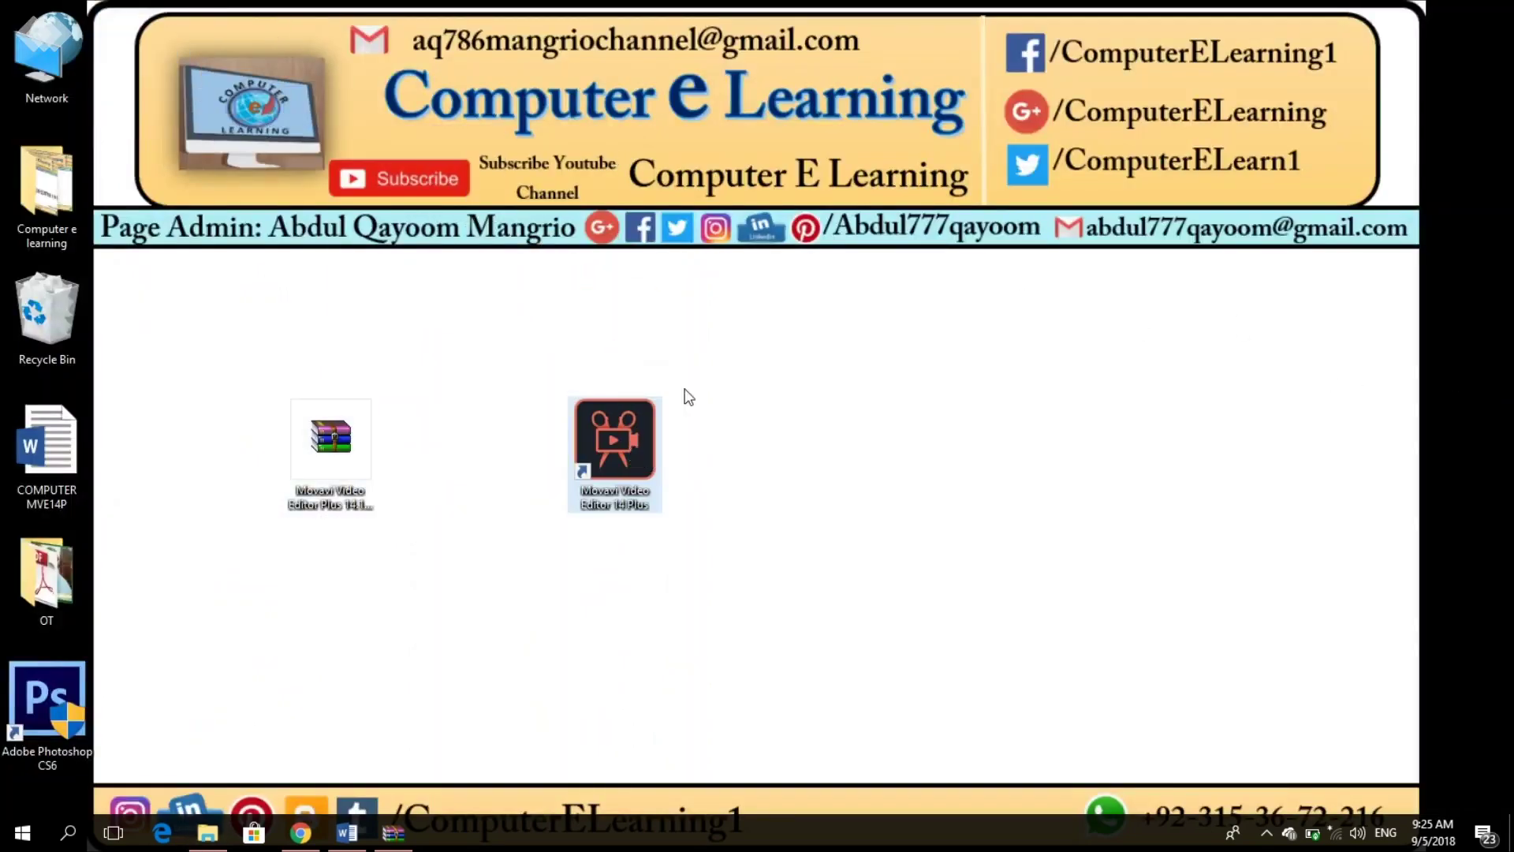
pyautogui.doubleClick(633, 447)
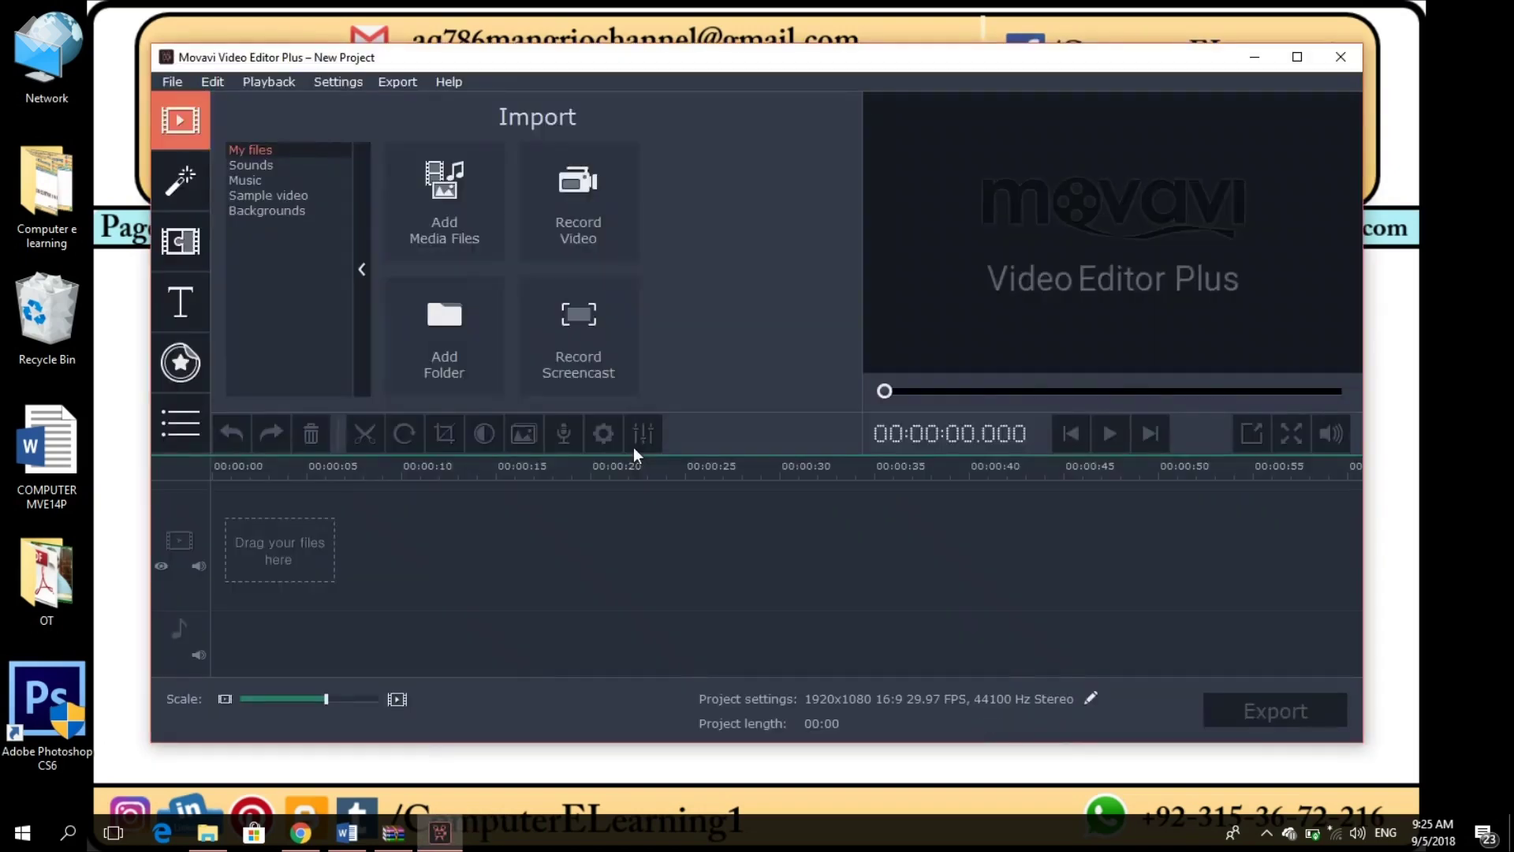
pyautogui.click(603, 454)
# Import the video "Movavi video Editor 14 plus" from the Computer e learning folder on the Desktop
pyautogui.click(400, 203)
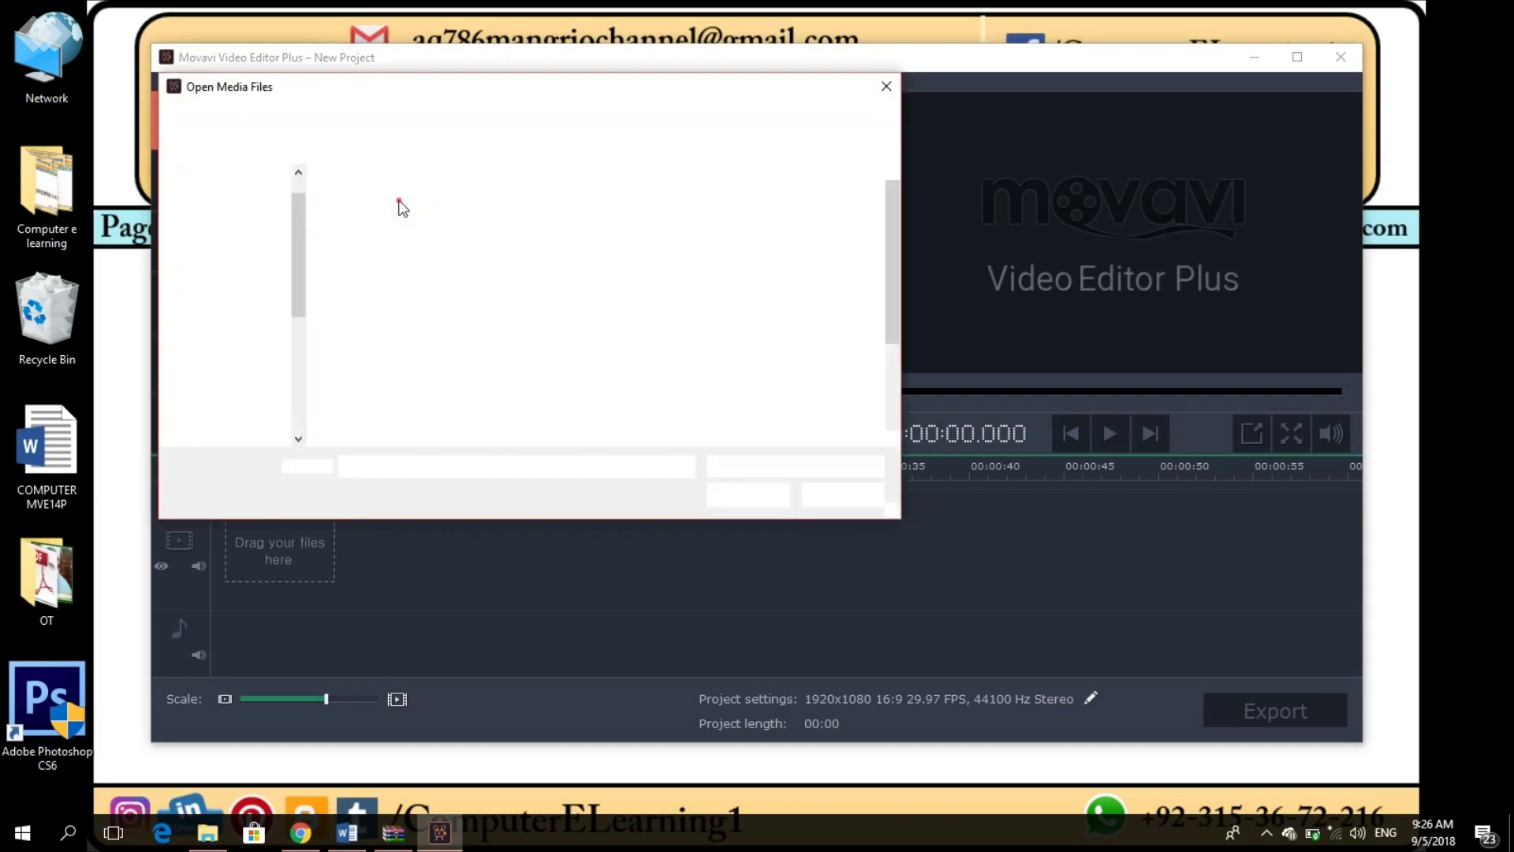
pyautogui.click(228, 174)
pyautogui.doubleClick(356, 250)
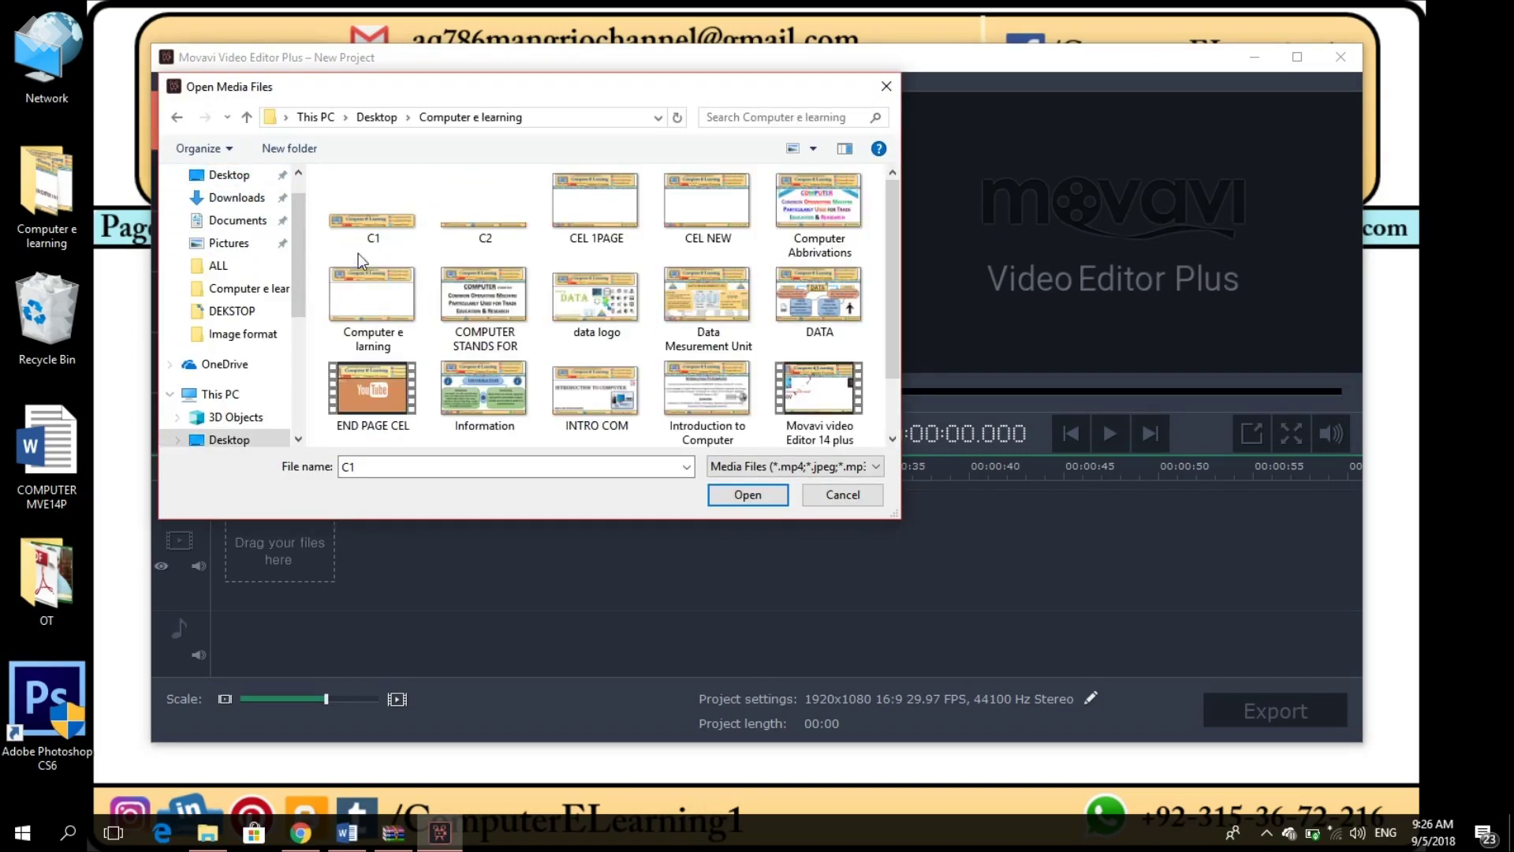
pyautogui.doubleClick(820, 388)
# Preview the Diamond title and the Glass mosaic filter
pyautogui.click(175, 296)
pyautogui.click(628, 180)
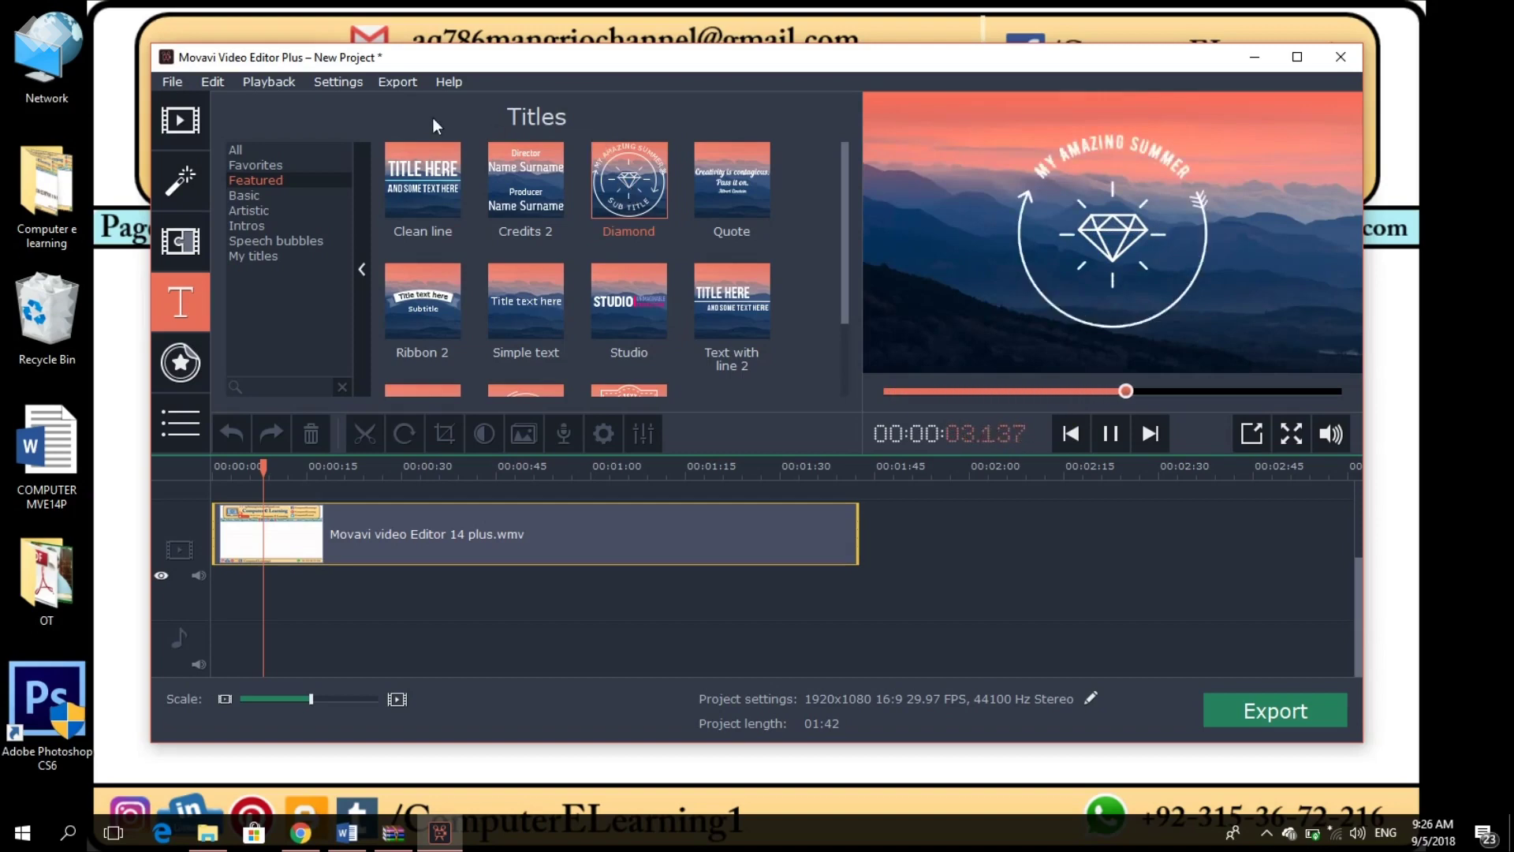
pyautogui.click(180, 180)
pyautogui.click(506, 184)
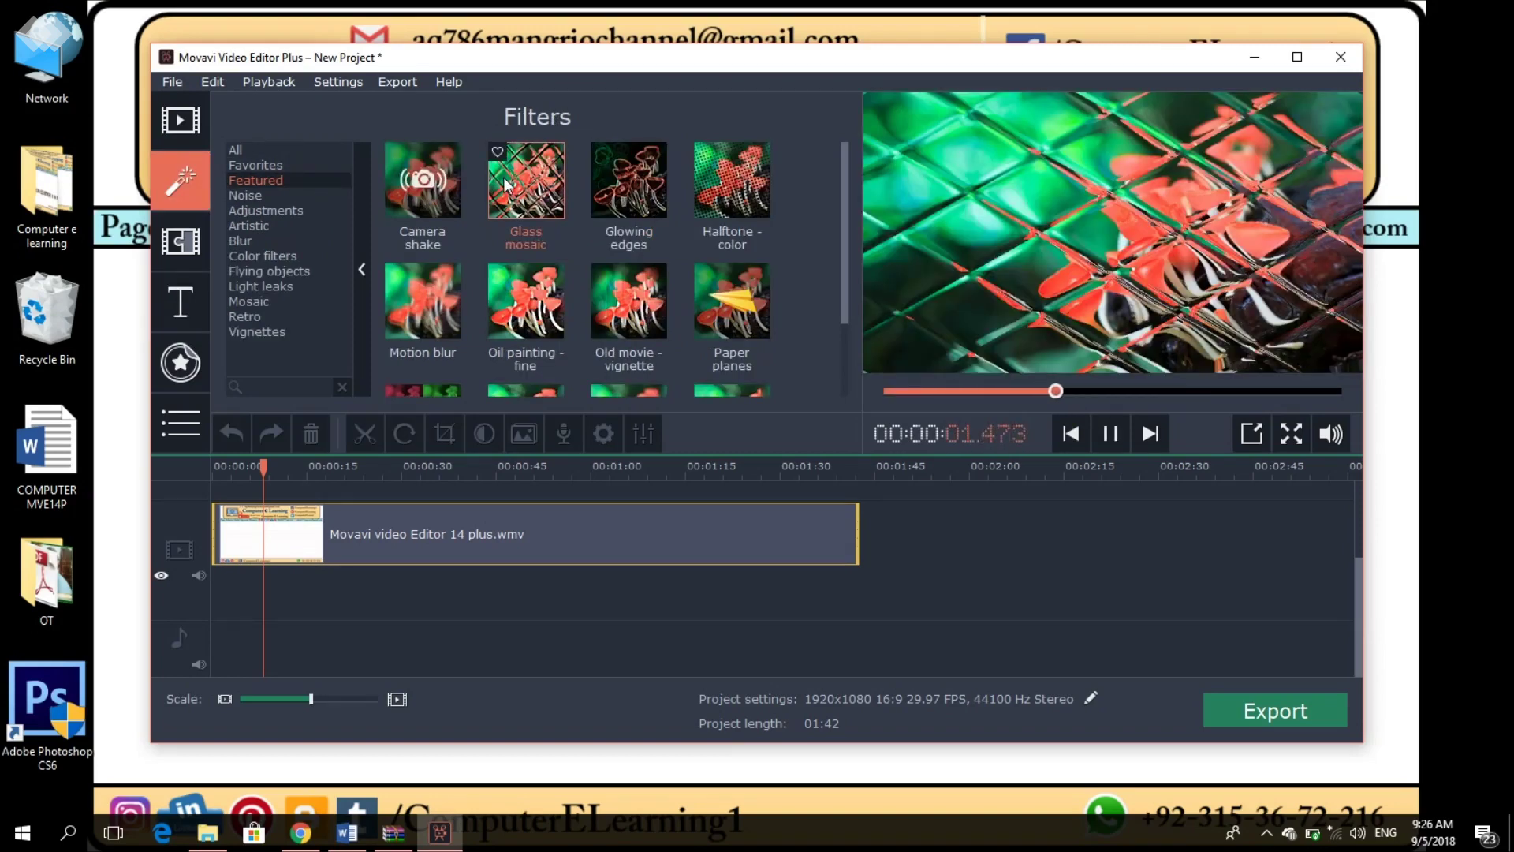
# Show all stickers and preview the Animated oval callout
pyautogui.click(180, 362)
pyautogui.click(345, 153)
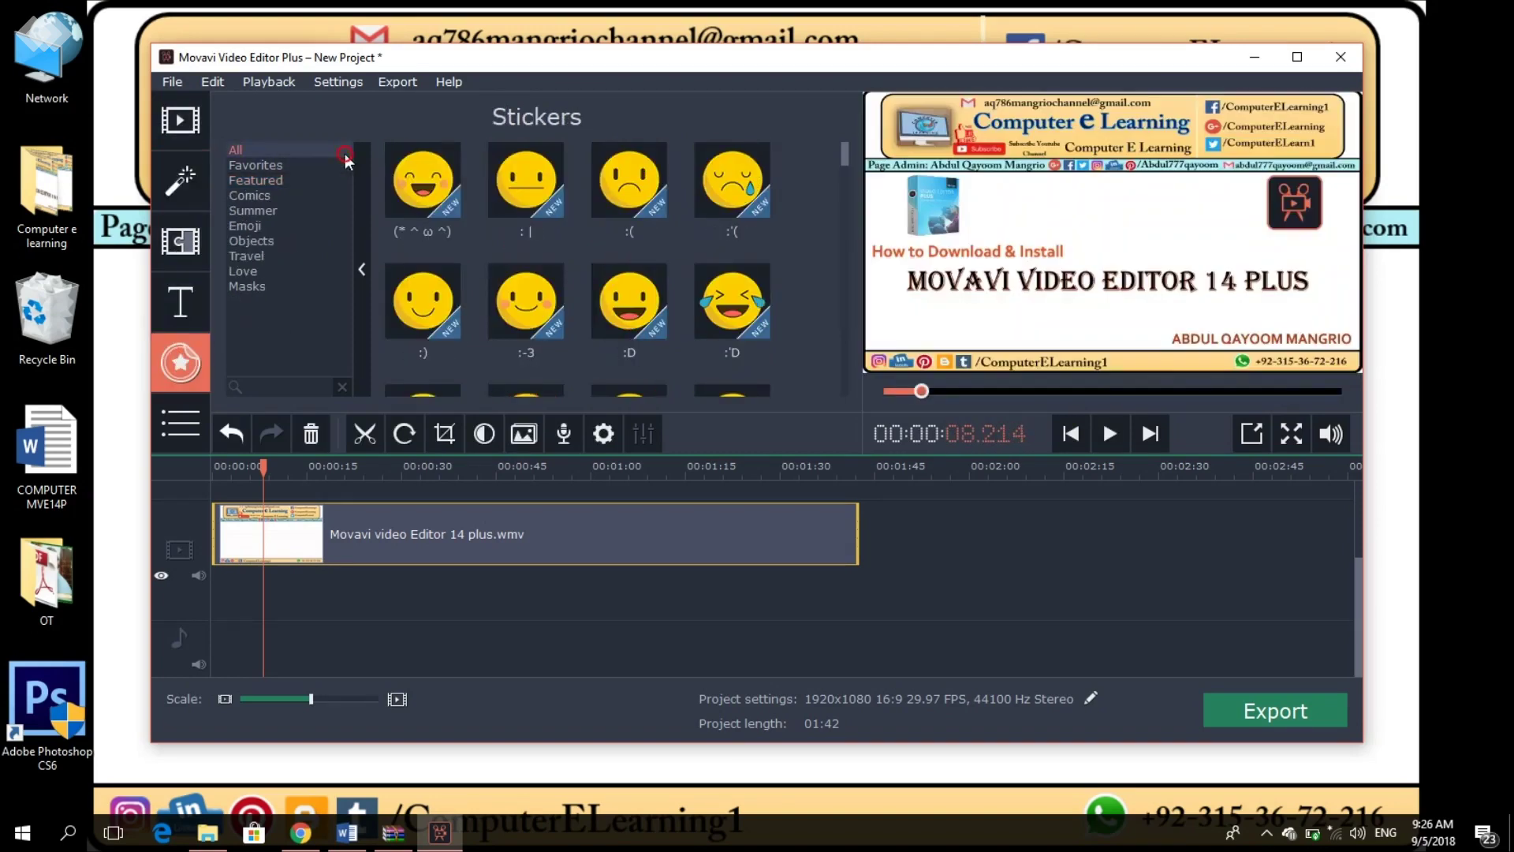
pyautogui.click(179, 424)
pyautogui.click(261, 413)
pyautogui.click(647, 191)
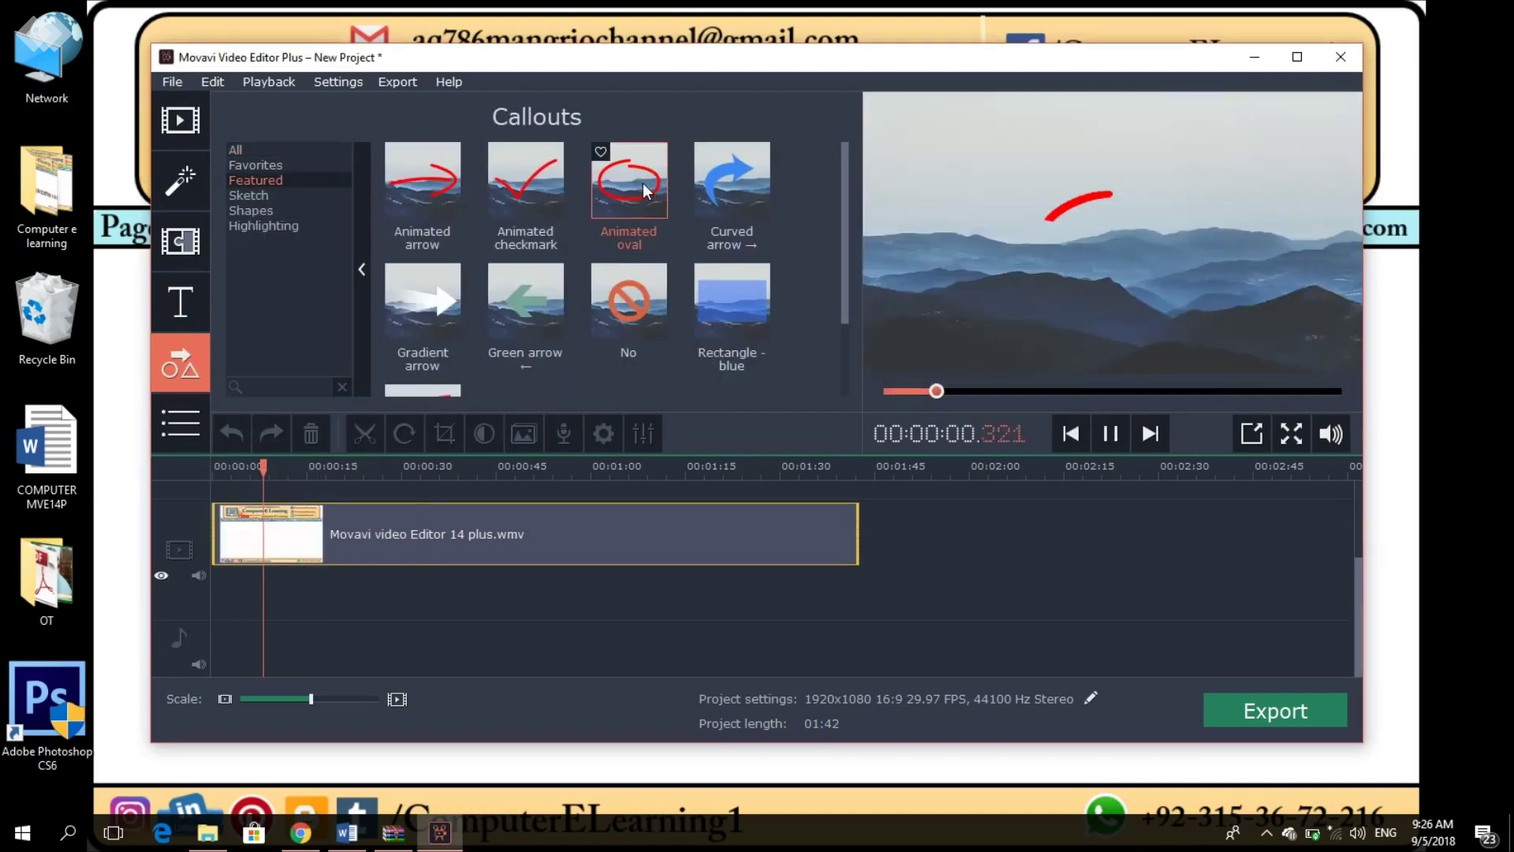
# Add a Zoom in effect to the clip with the Pan and Zoom tool
pyautogui.click(180, 423)
pyautogui.click(260, 447)
pyautogui.click(197, 420)
pyautogui.click(267, 482)
pyautogui.click(349, 329)
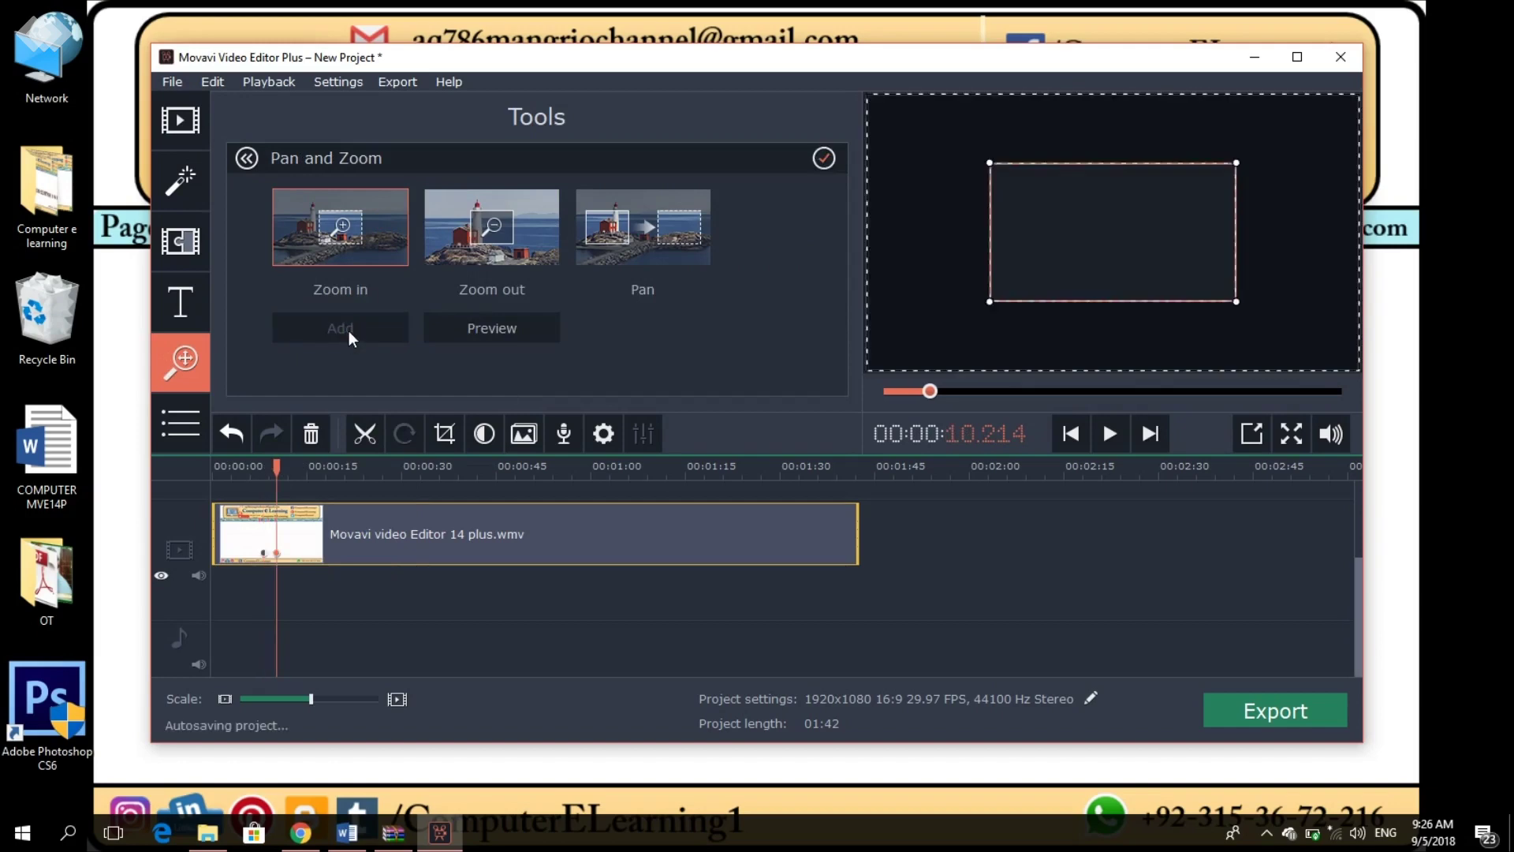
# Conceal the camera logo in the clip with Highlight and Conceal by shrinking the mask and moving it over the logo
pyautogui.click(193, 425)
pyautogui.click(299, 544)
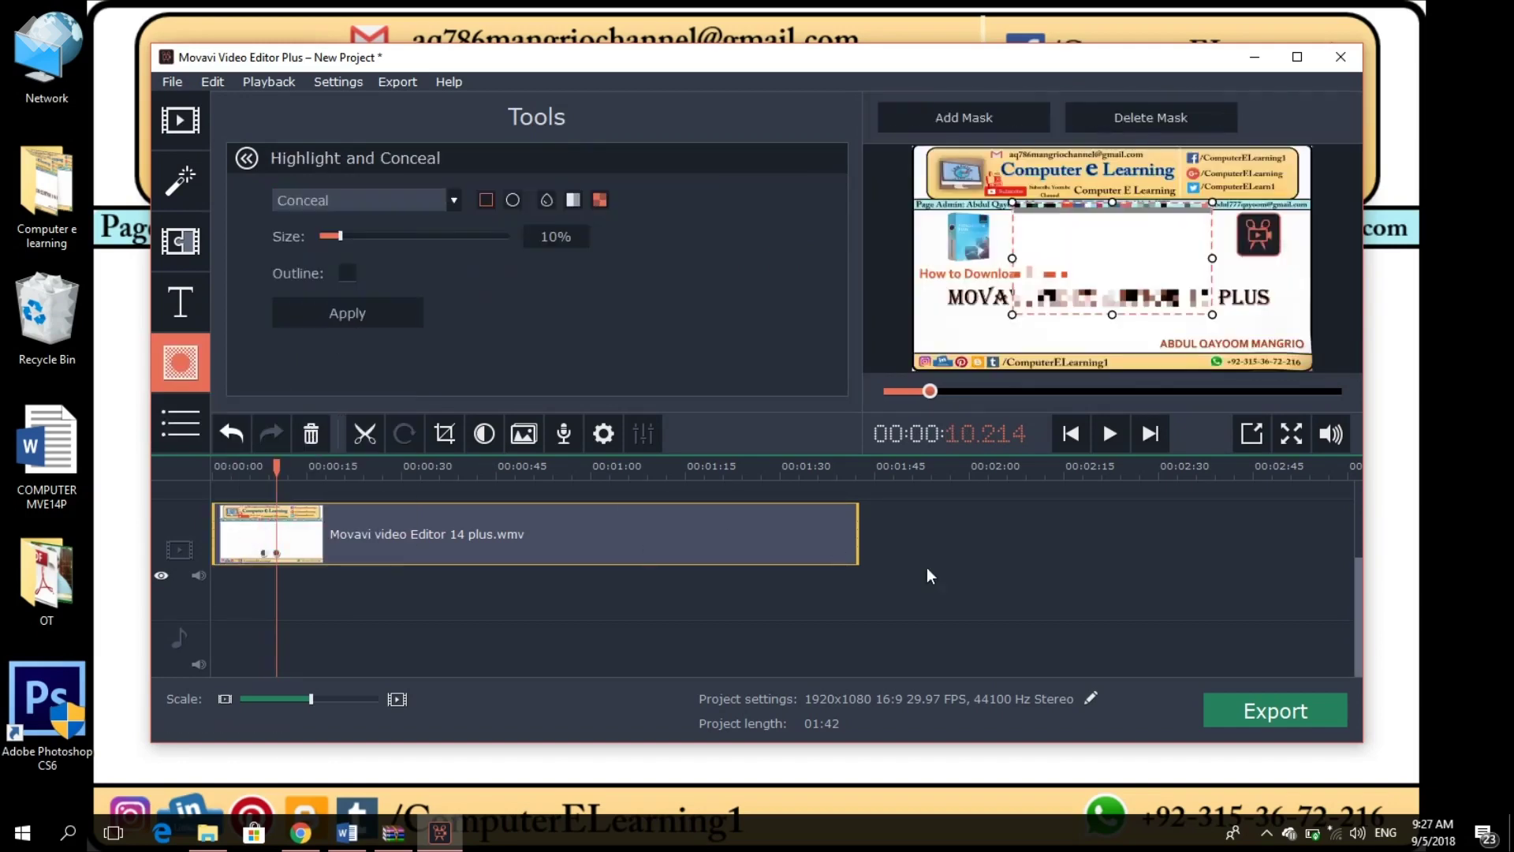
pyautogui.moveTo(1013, 202); pyautogui.dragTo(1092, 247)
pyautogui.moveTo(1132, 262); pyautogui.dragTo(1220, 220)
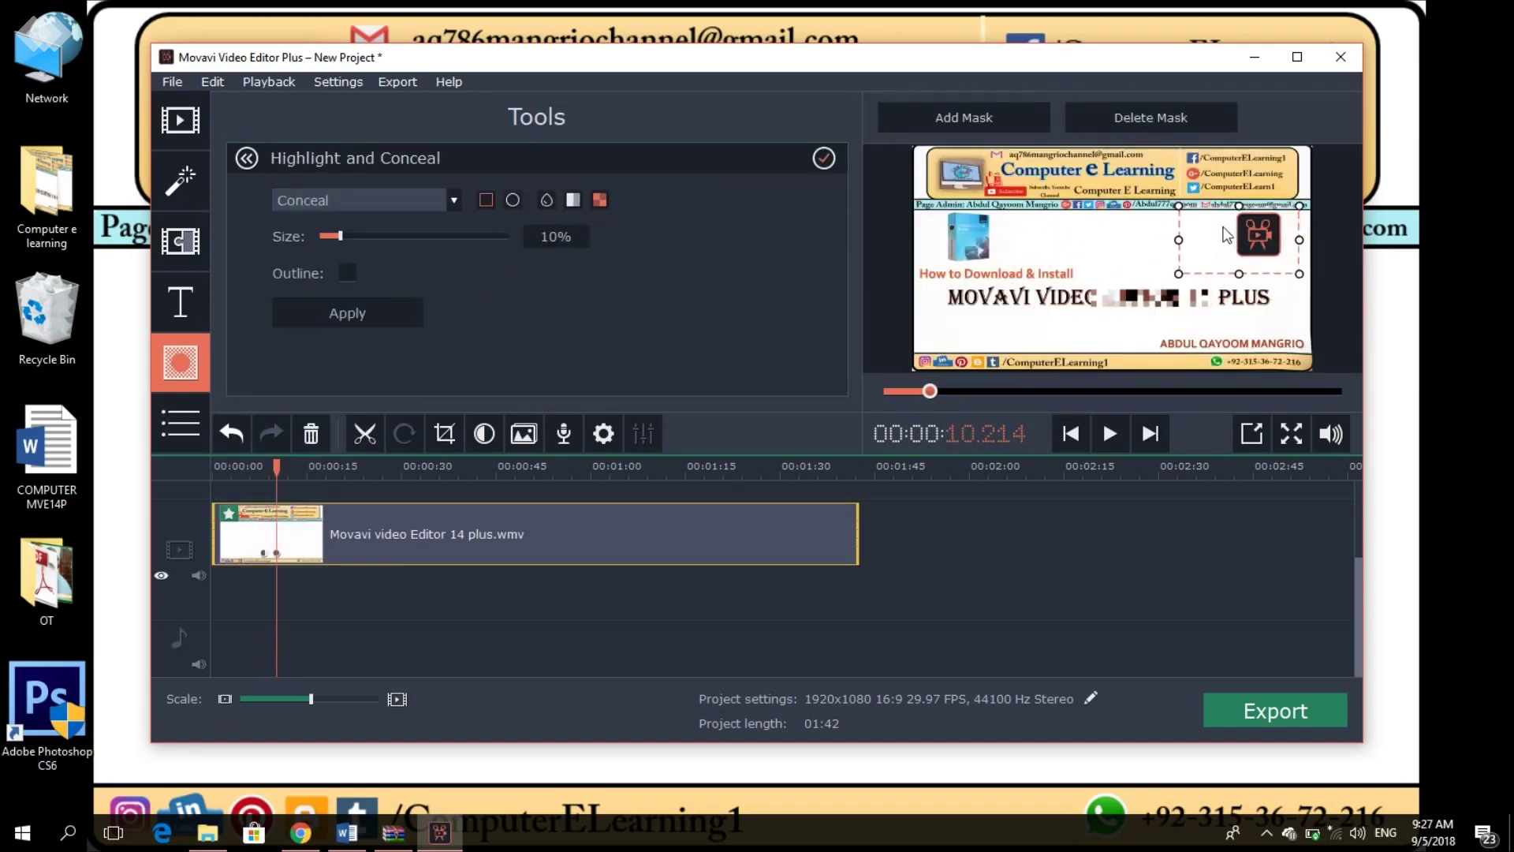
# Export the video as MP4 (H.264) in Good quality with the file name New Project
pyautogui.click(1228, 715)
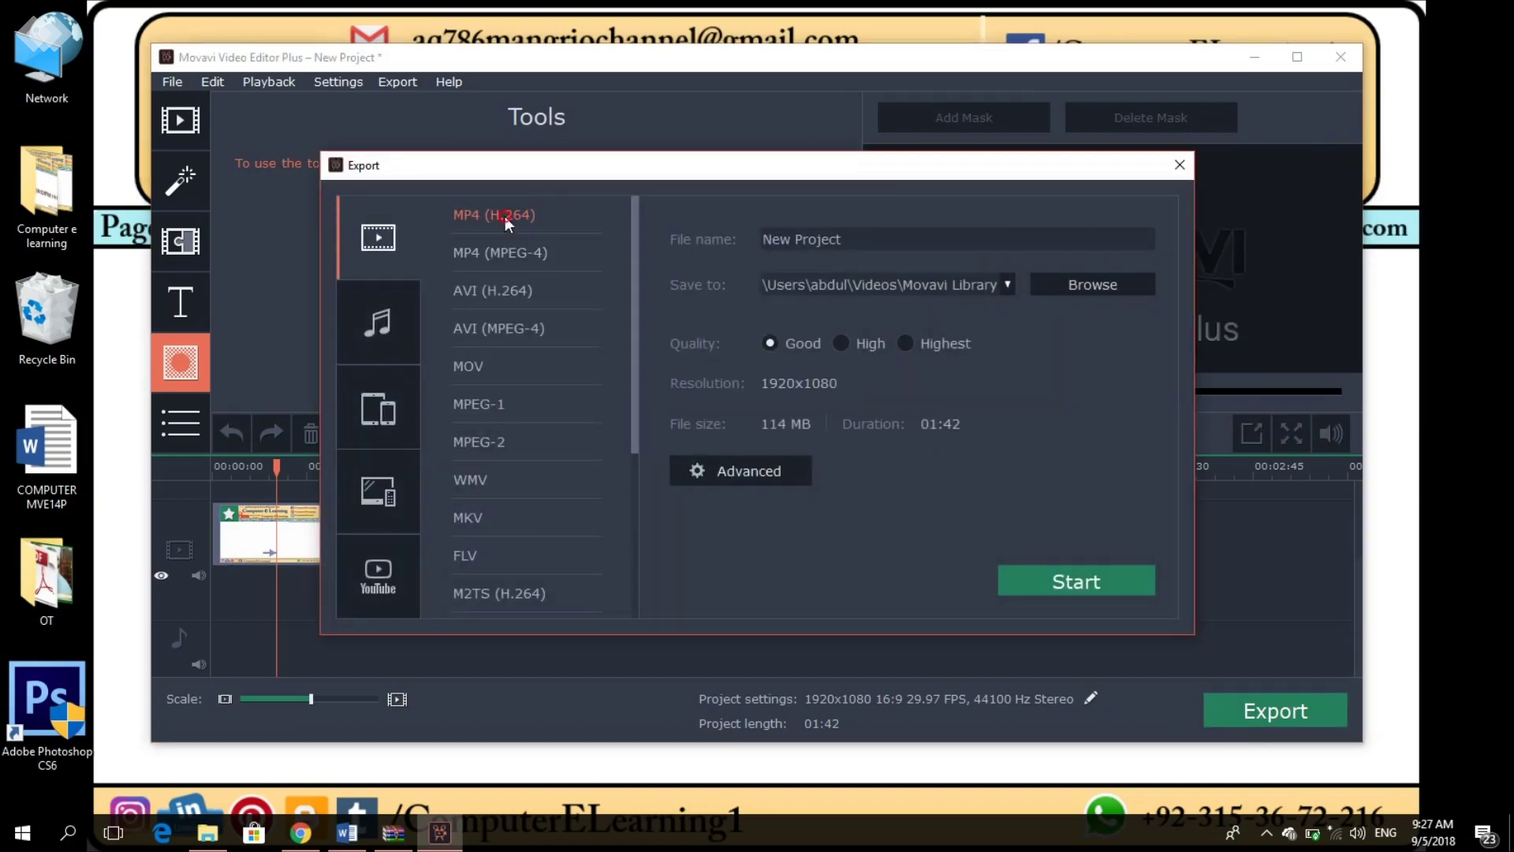
pyautogui.click(852, 350)
pyautogui.click(780, 338)
pyautogui.click(865, 345)
pyautogui.click(770, 343)
pyautogui.click(847, 245)
pyautogui.click(853, 249)
pyautogui.click(1058, 590)
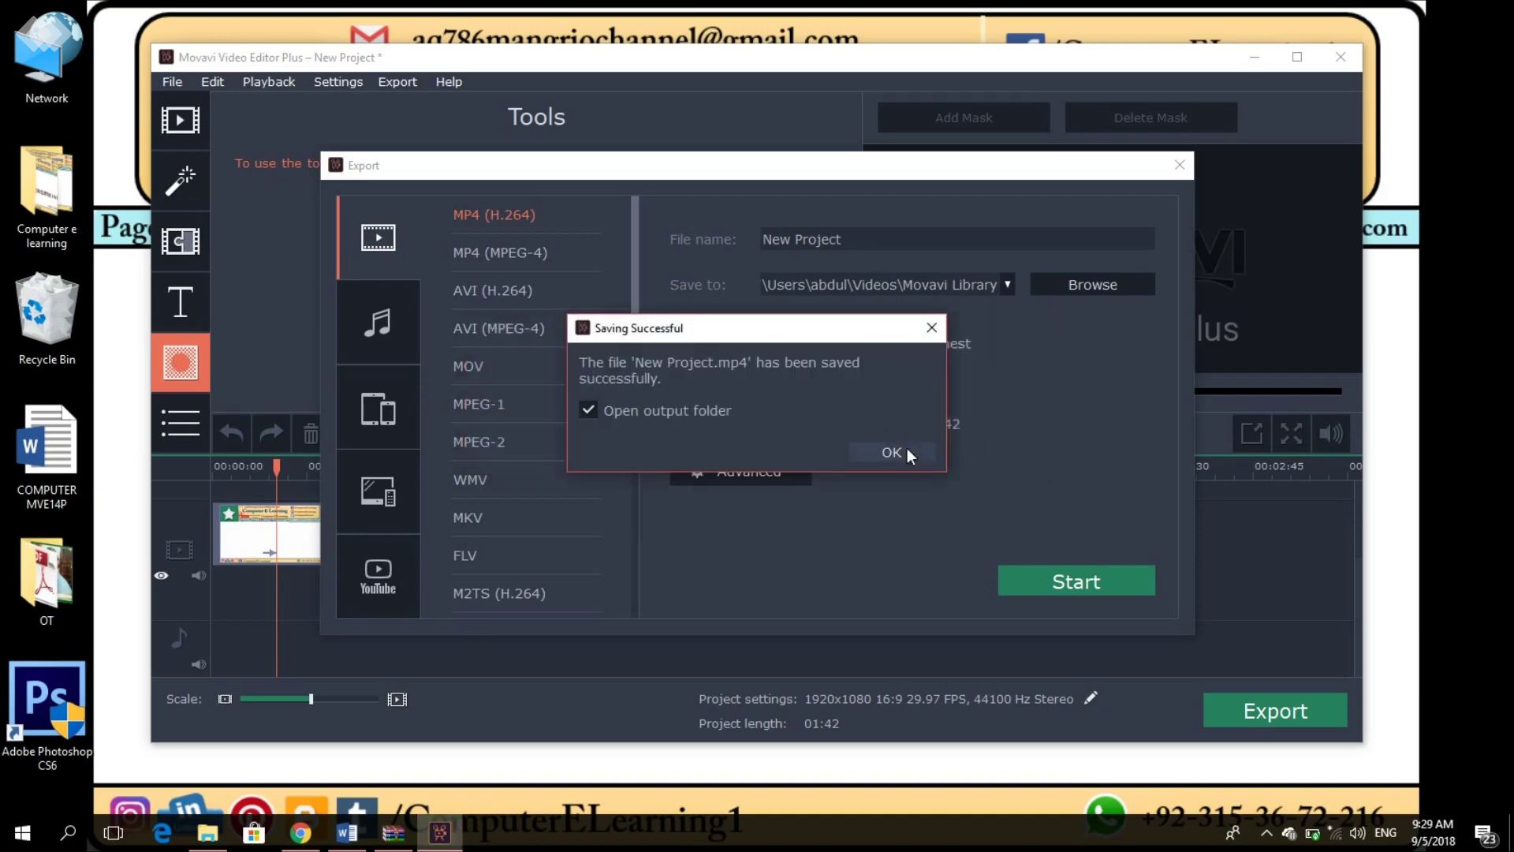
# Open the output folder and play the exported New Project video, skipping ahead in it
pyautogui.click(875, 450)
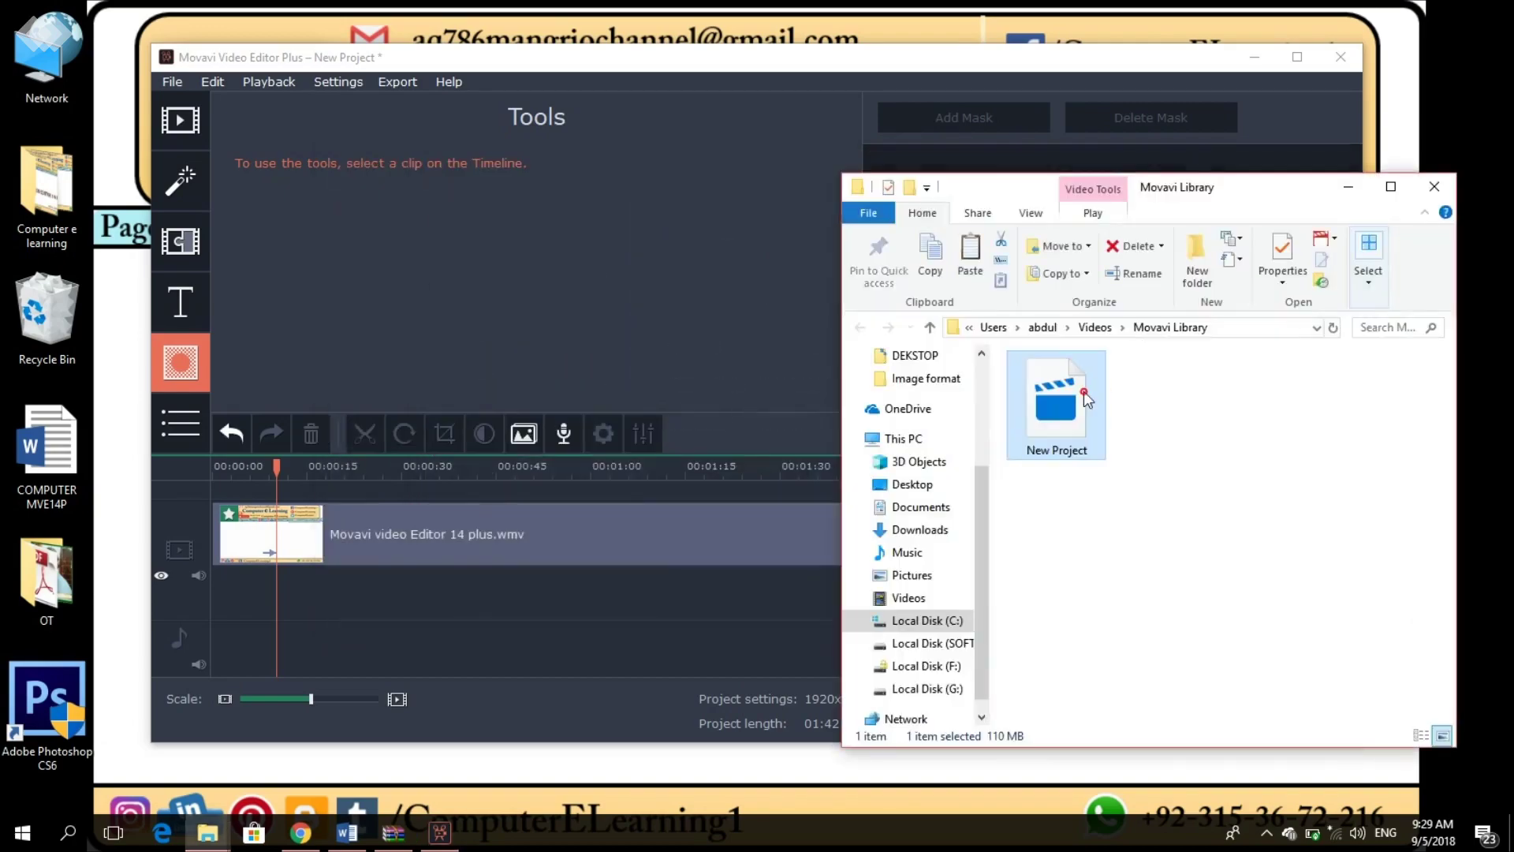
pyautogui.doubleClick(1082, 396)
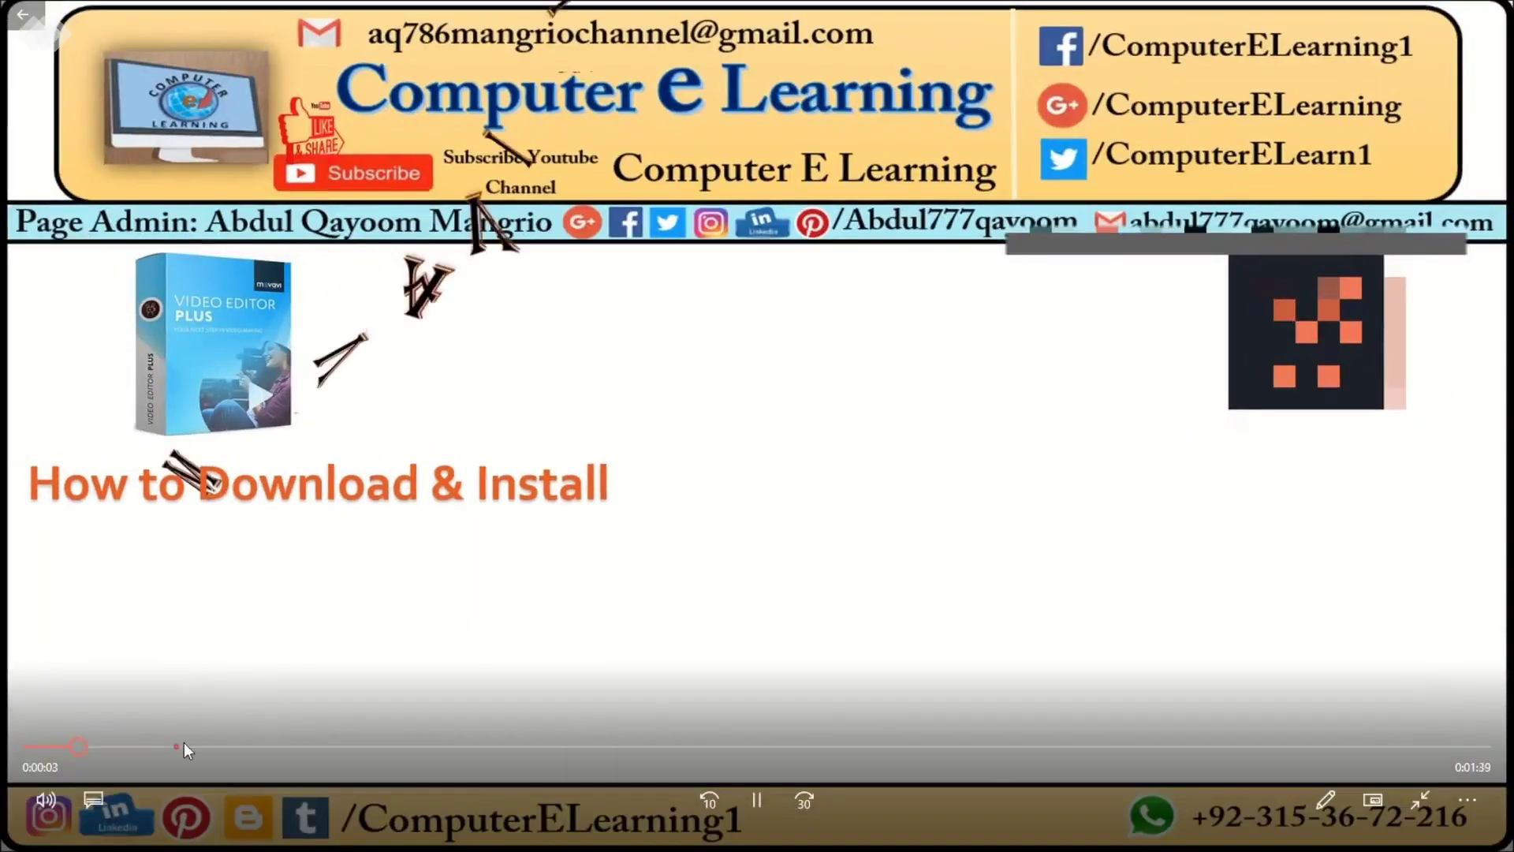
pyautogui.moveTo(183, 744); pyautogui.dragTo(140, 743)
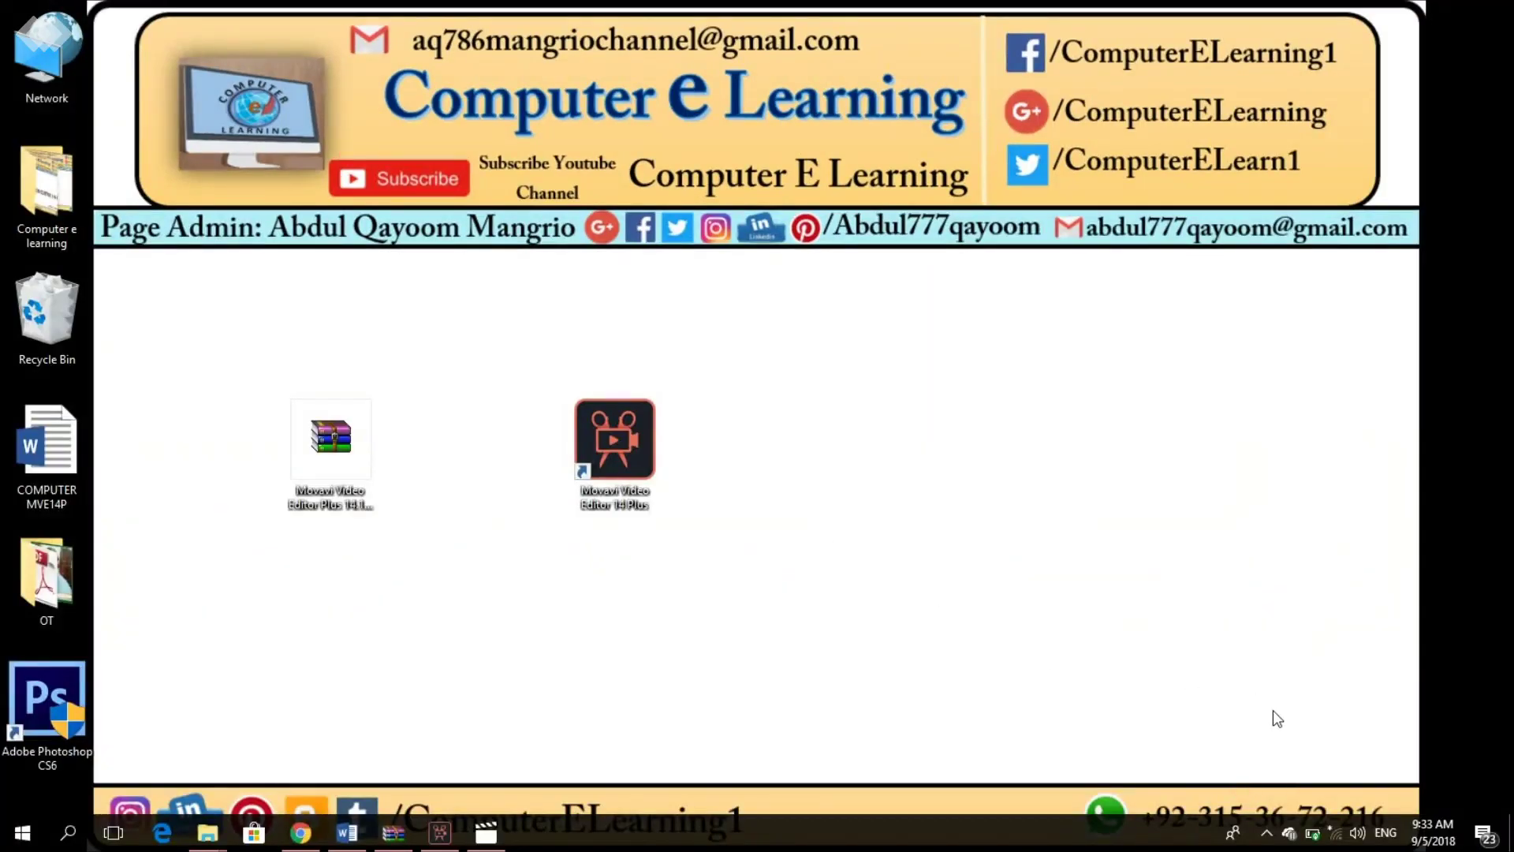
# Connect the computer to the available secured Wi-Fi network and close the network list
pyautogui.click(1333, 835)
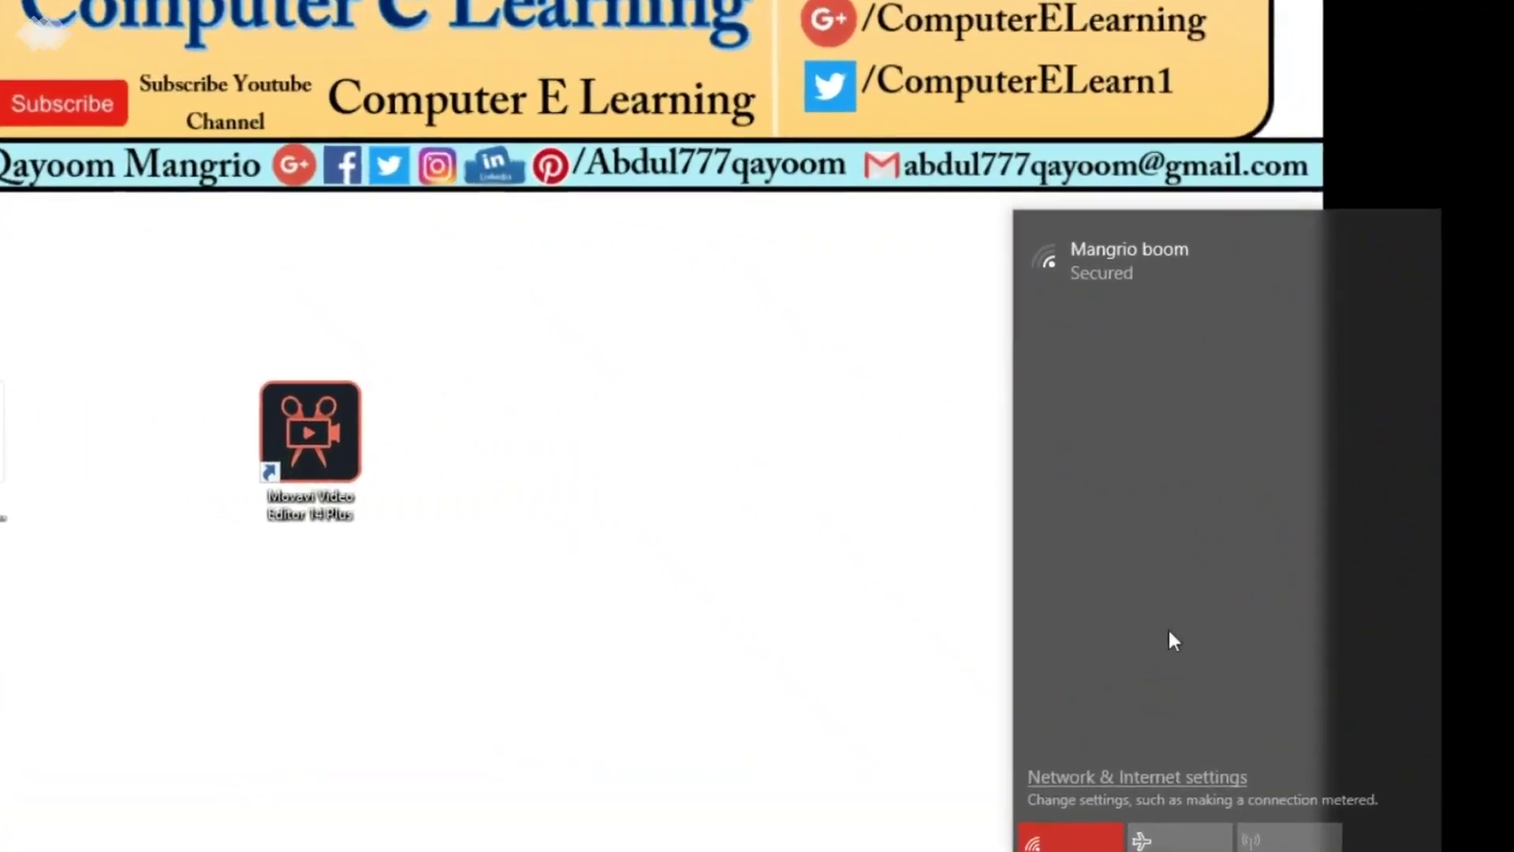
pyautogui.click(1262, 294)
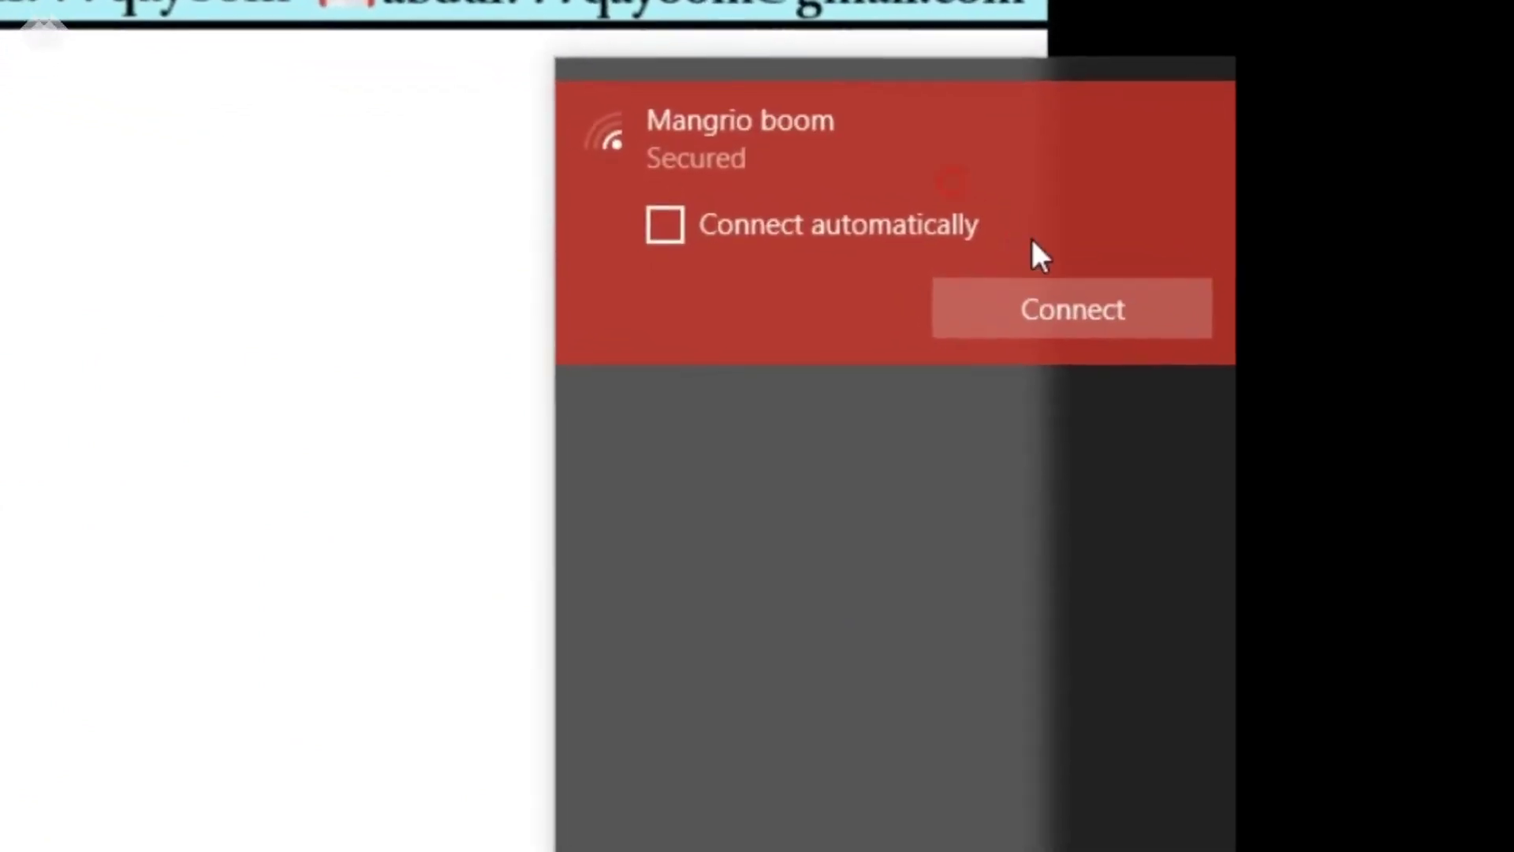
pyautogui.click(1042, 311)
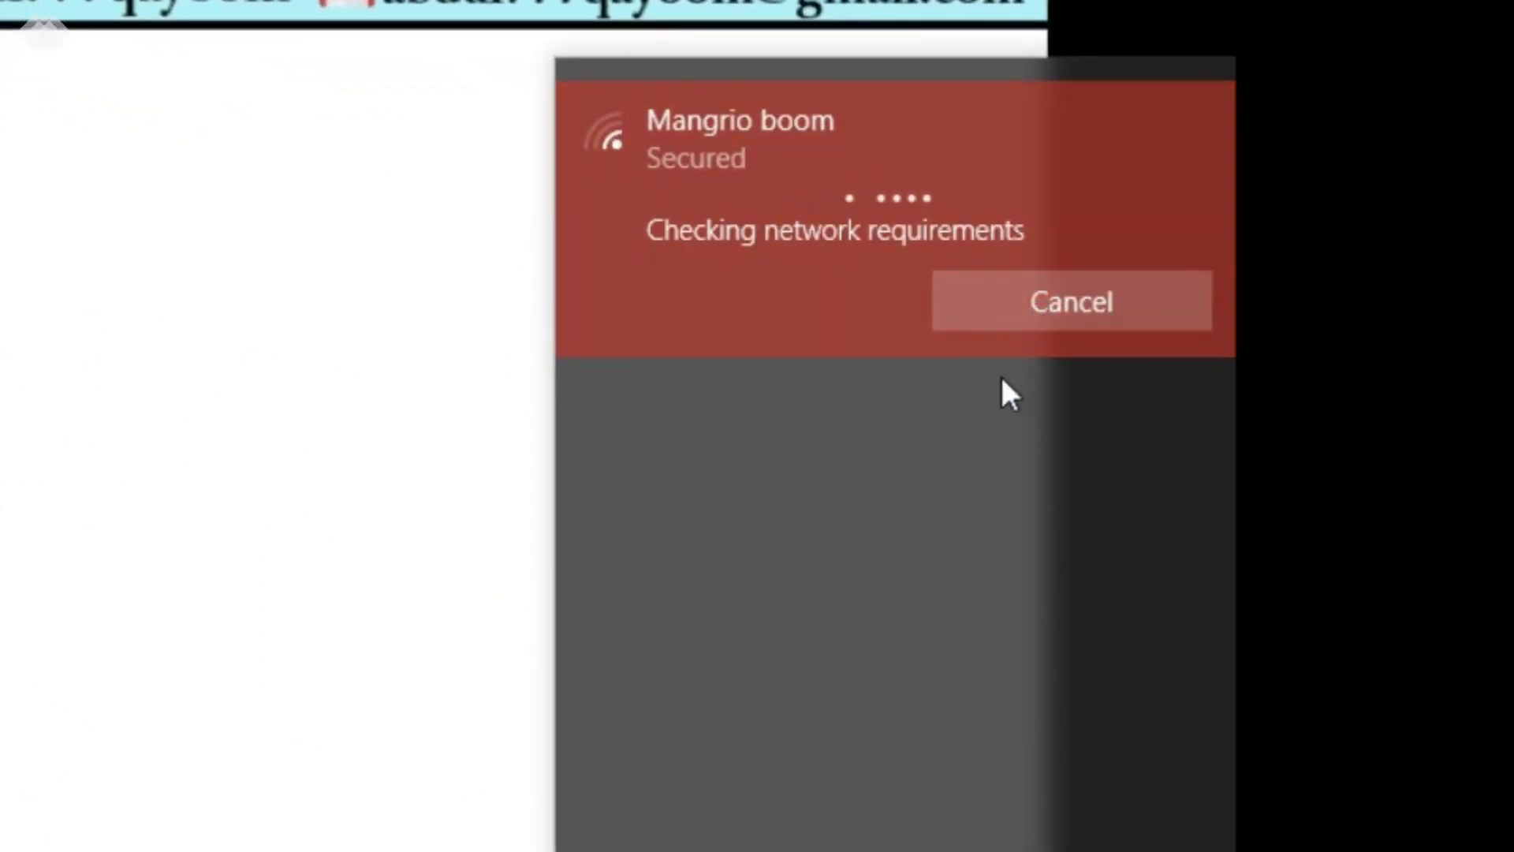
pyautogui.click(481, 400)
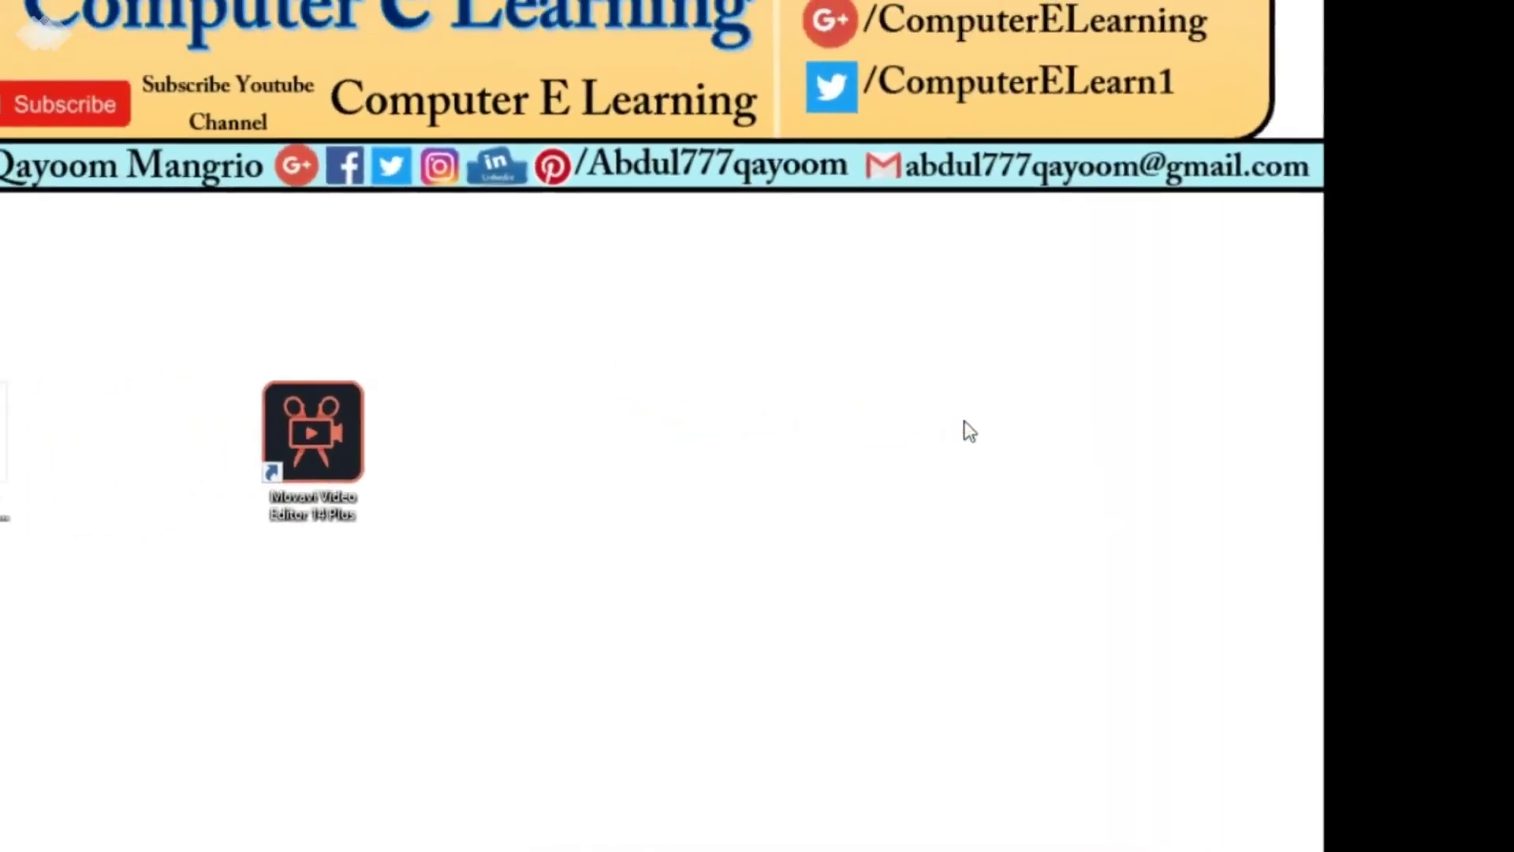